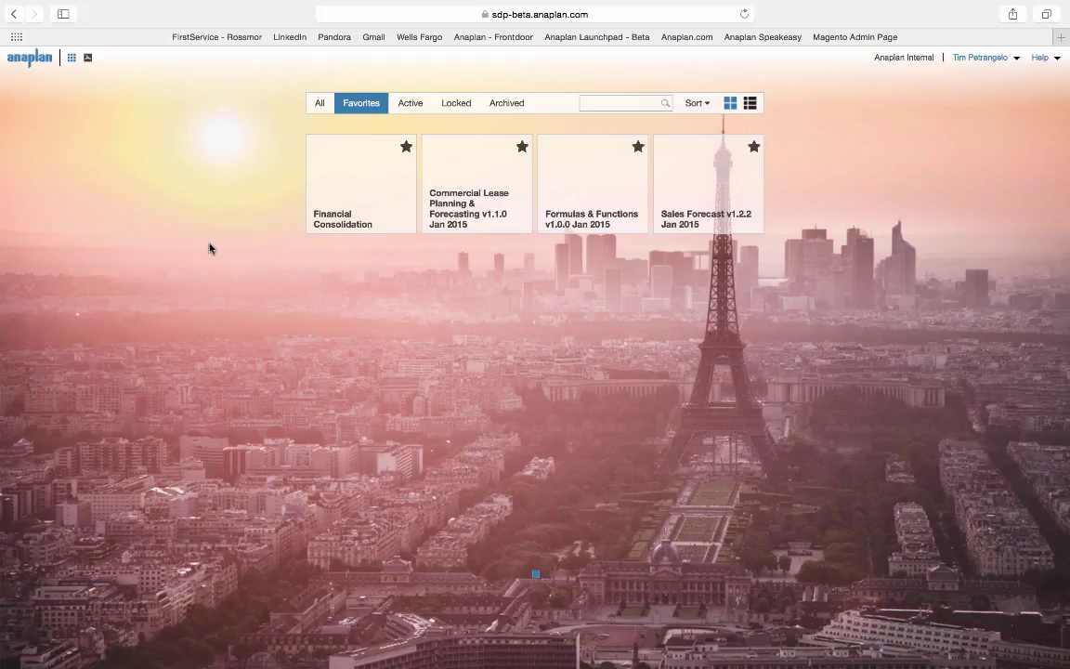
Step: Open the Financial Consolidation model and set the Consolidation Dashboard's period ending to Dec 14
click(370, 193)
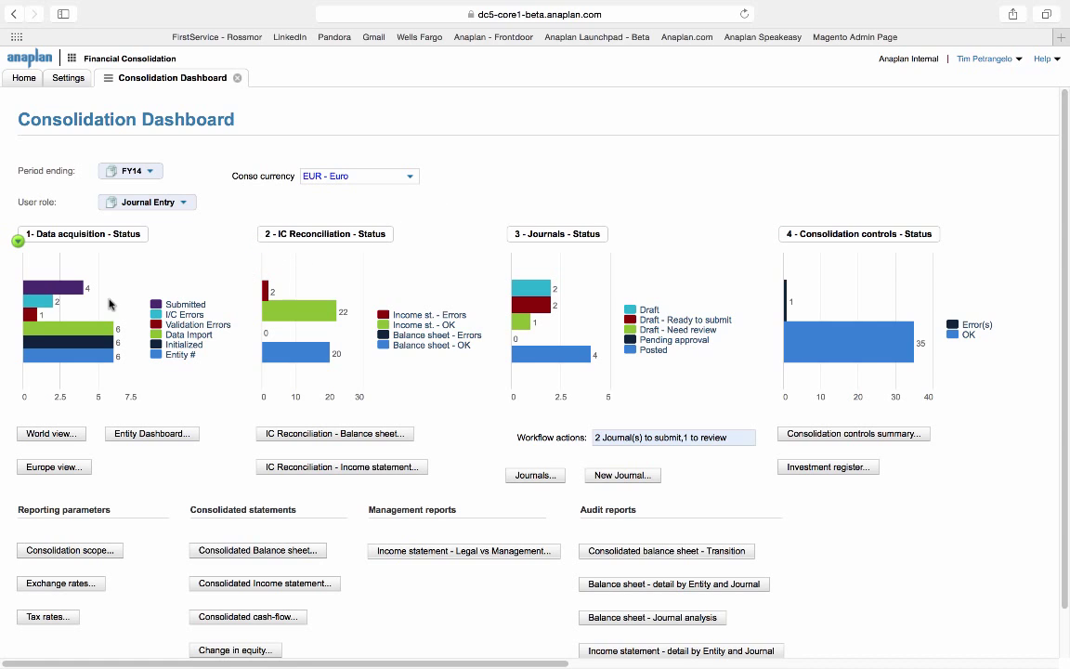
mouse_move(316, 281)
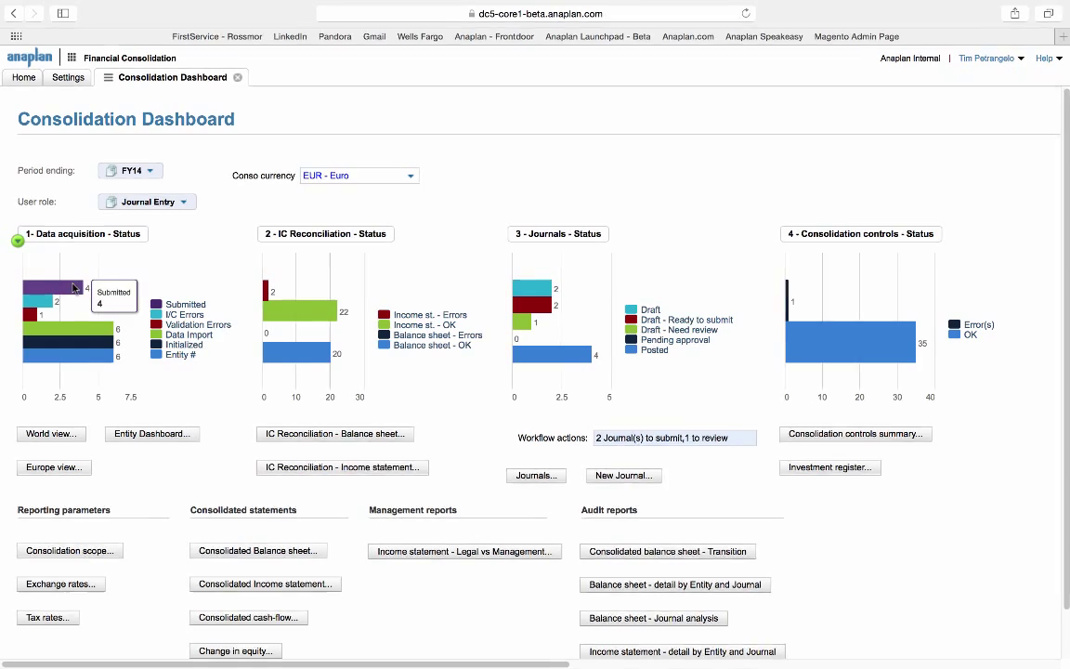
mouse_move(42, 301)
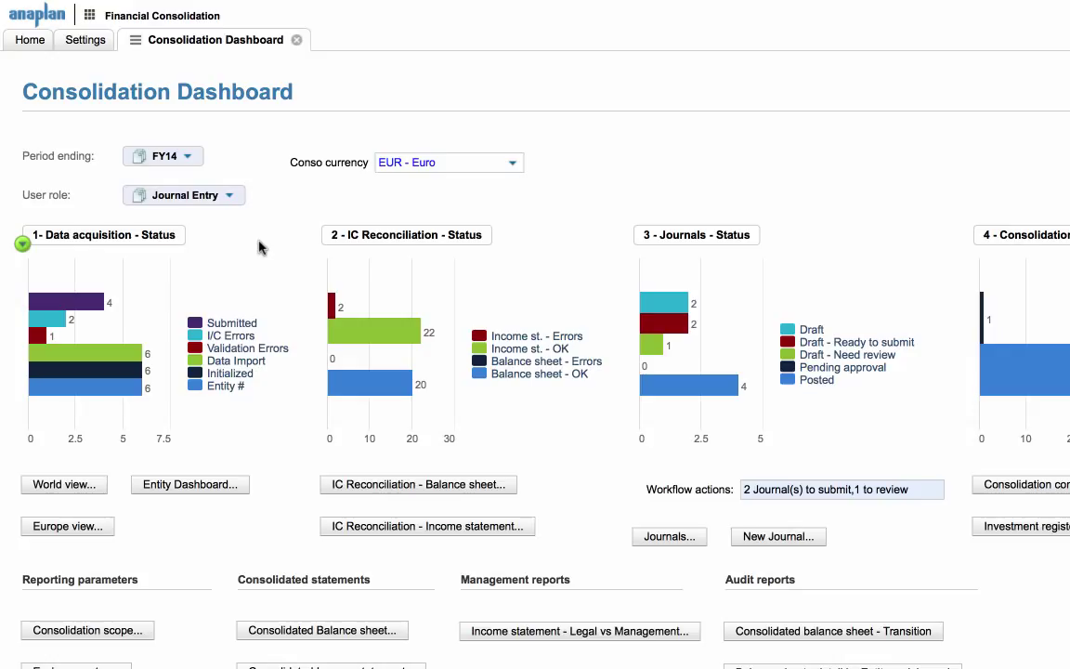
click(186, 156)
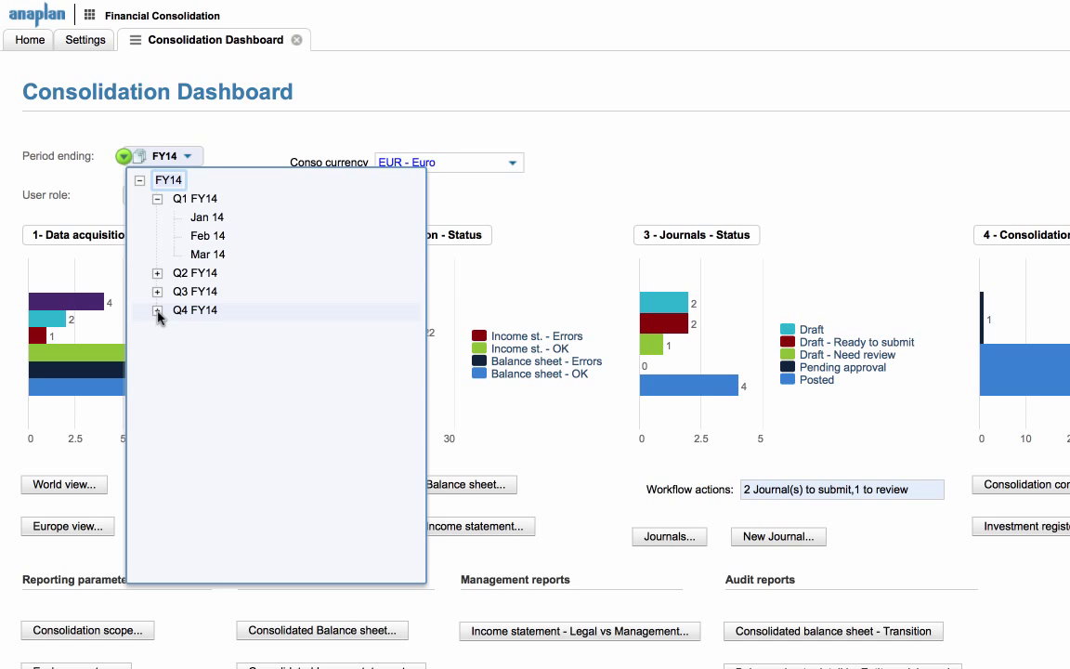
click(157, 310)
click(205, 367)
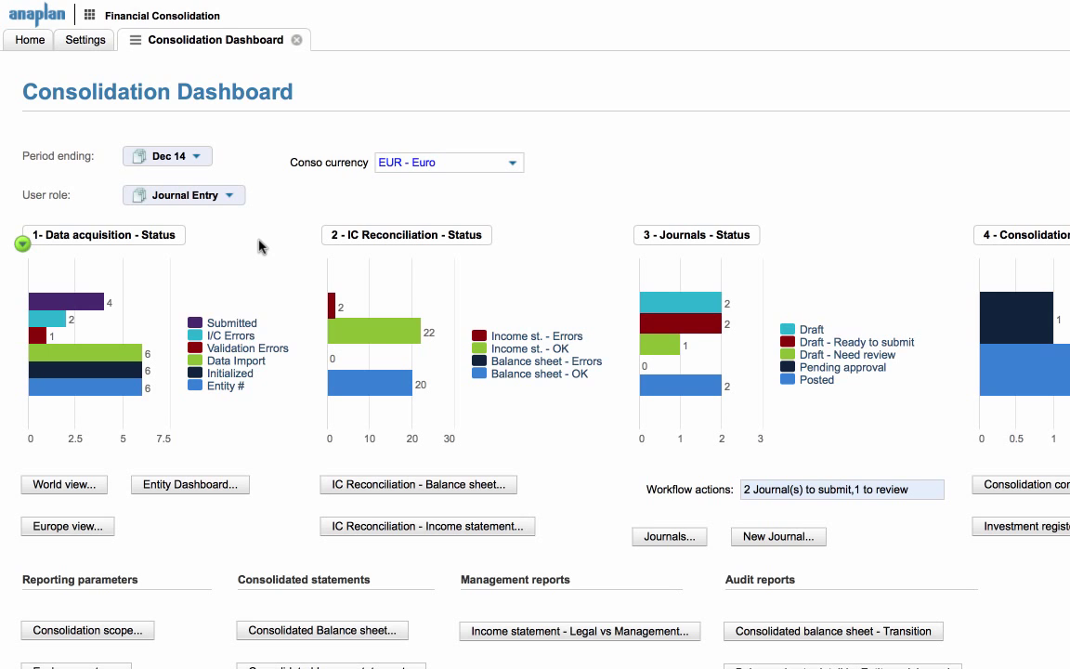
Step: Open the World view from the Consolidation Dashboard and set its region to World
click(78, 488)
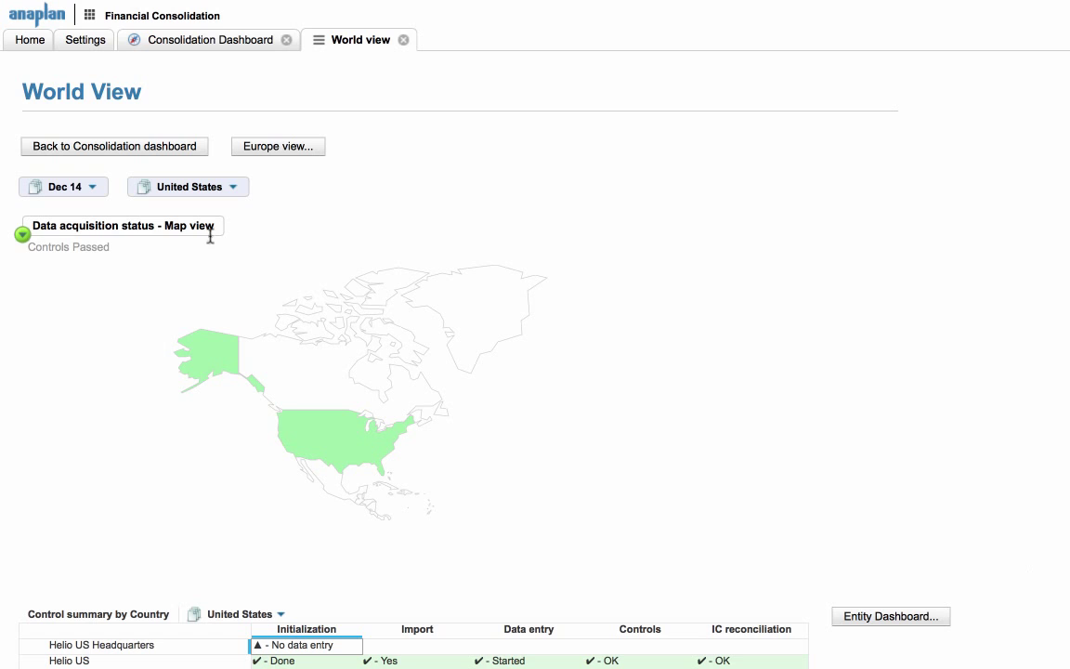
click(232, 187)
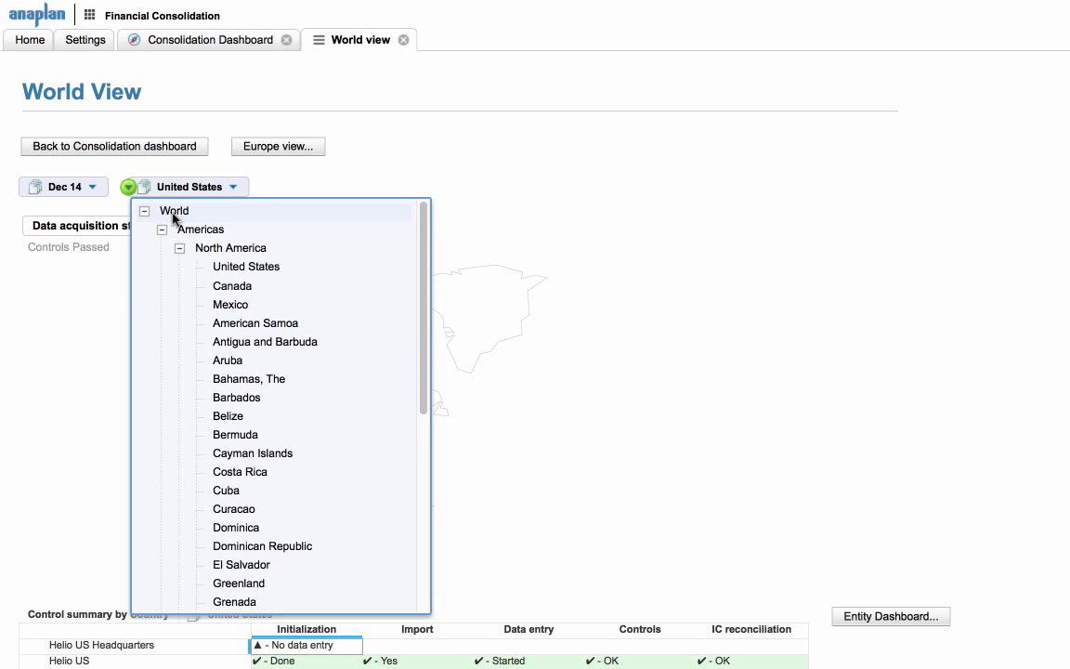
click(172, 213)
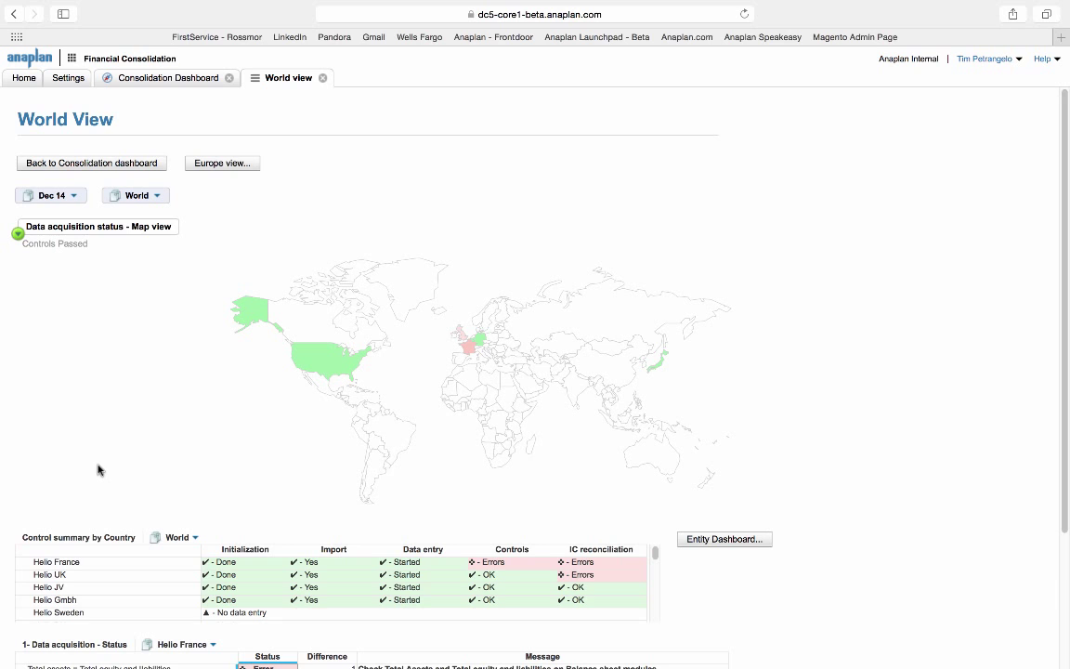
Step: Select France on the data acquisition status map and open the Entity Dashboard for Helio France
mouse_move(257, 319)
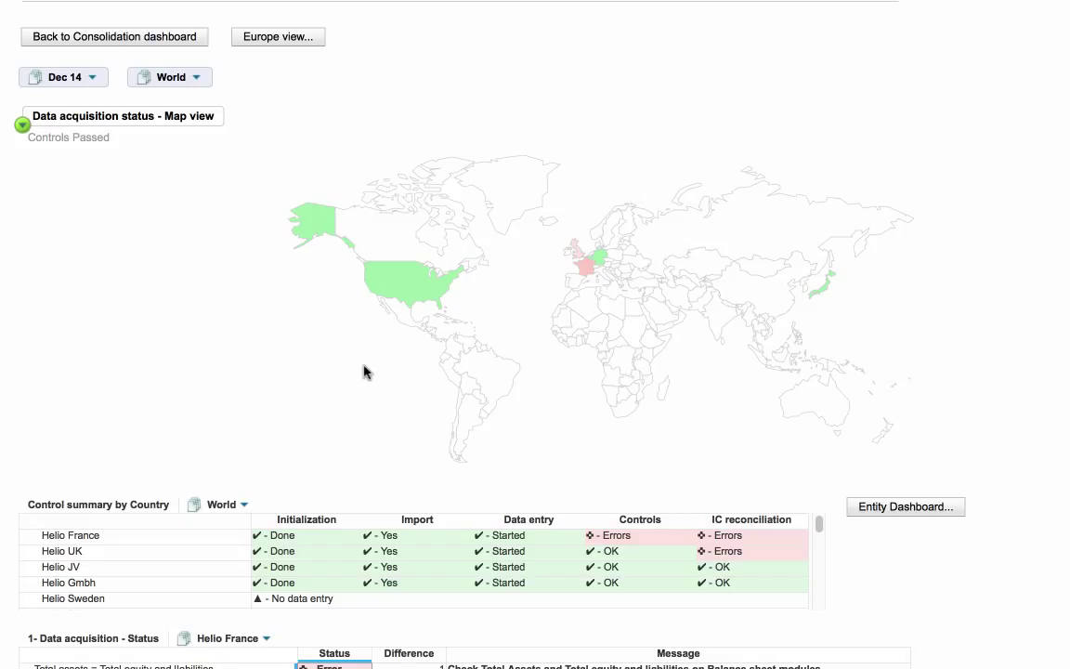
mouse_move(595, 278)
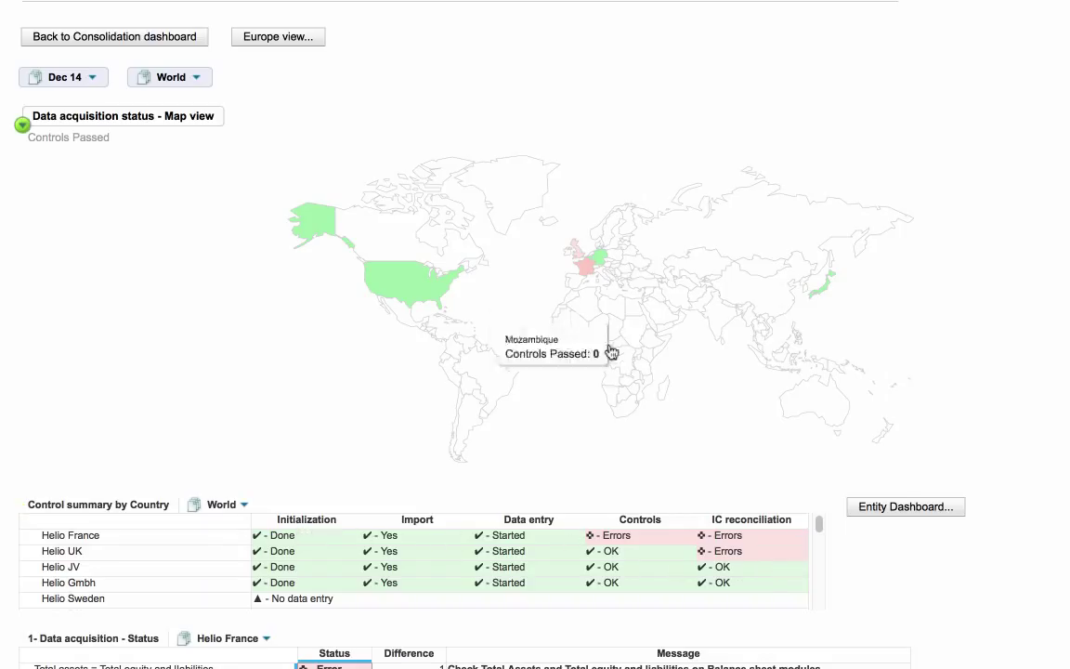
click(585, 271)
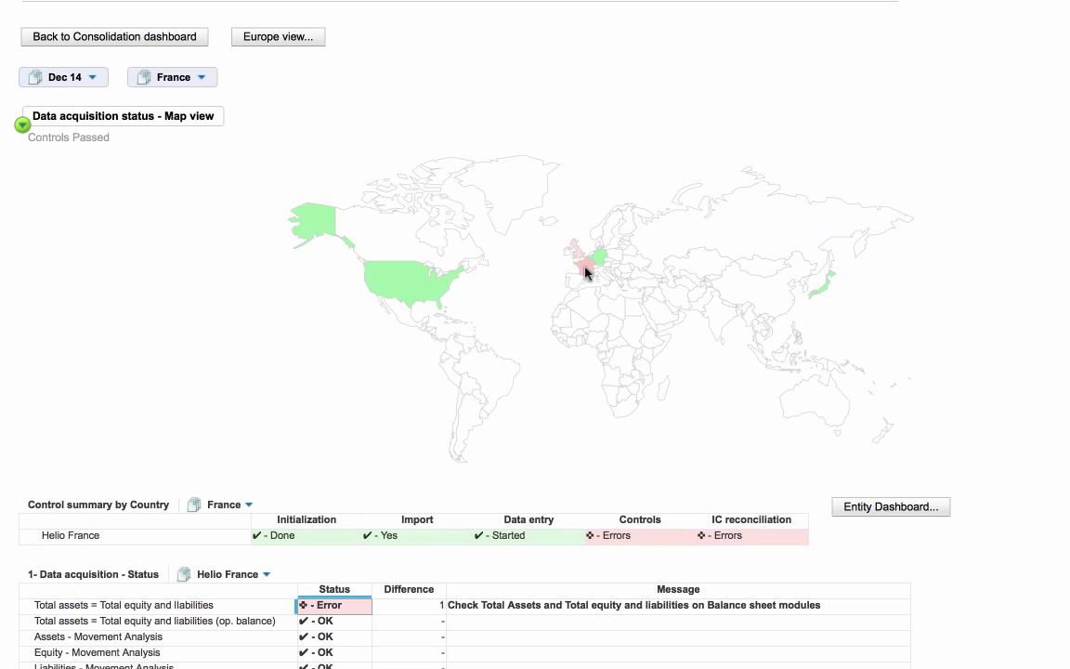
scroll(1021, 431, down, 3)
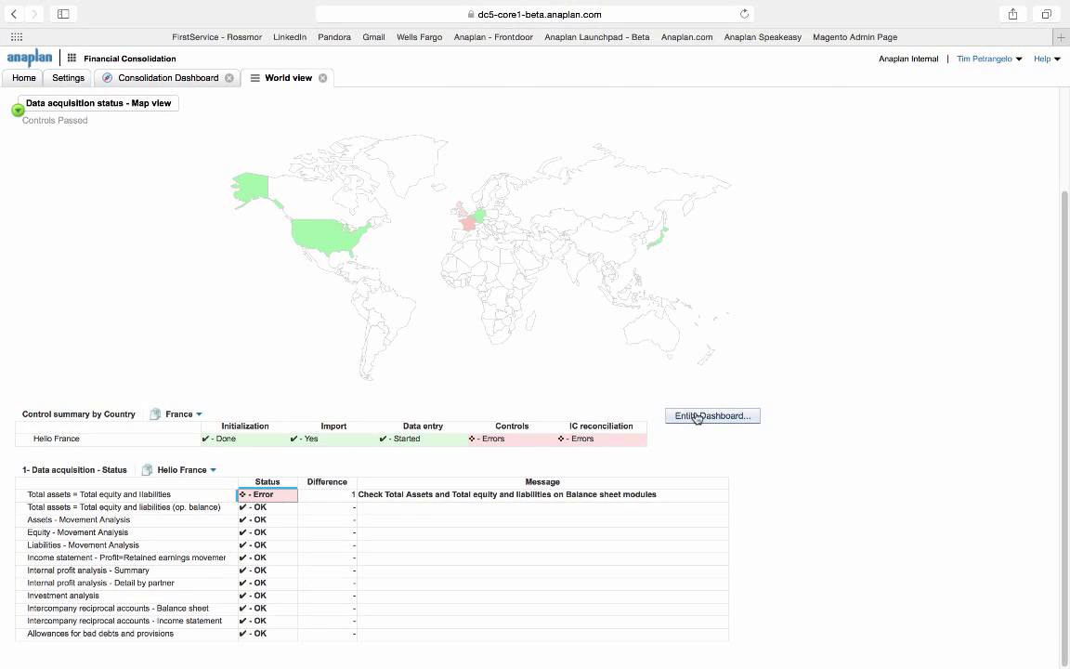
click(712, 416)
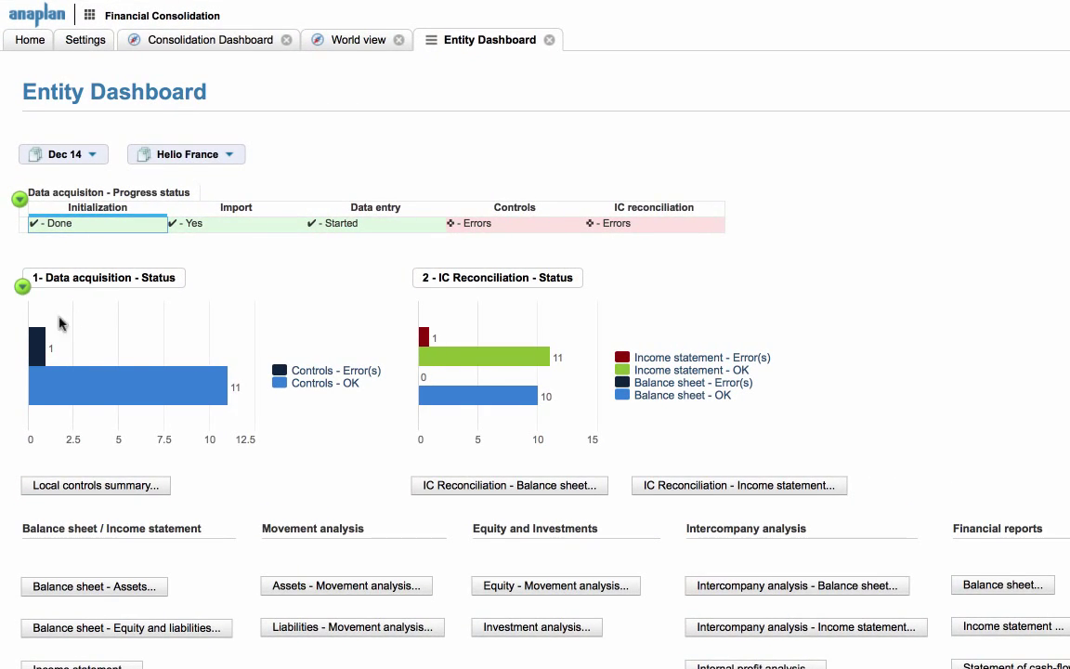
Step: Open the local controls summary for Helio France and check the difference on the total assets versus total equity and liabilities control
mouse_move(49, 371)
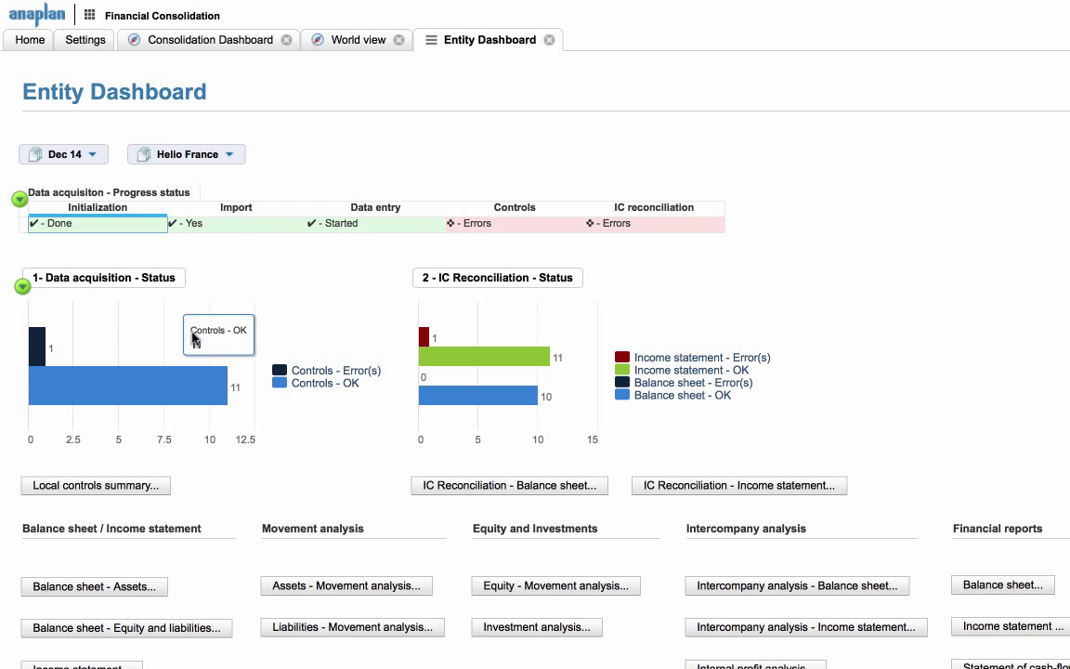
click(132, 488)
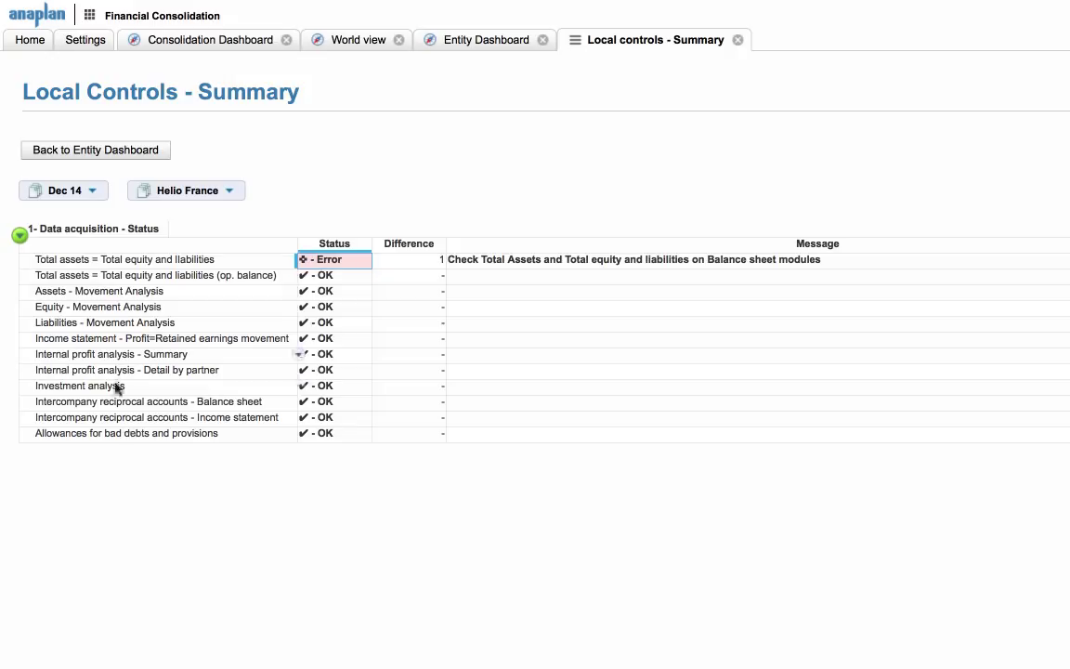
click(409, 263)
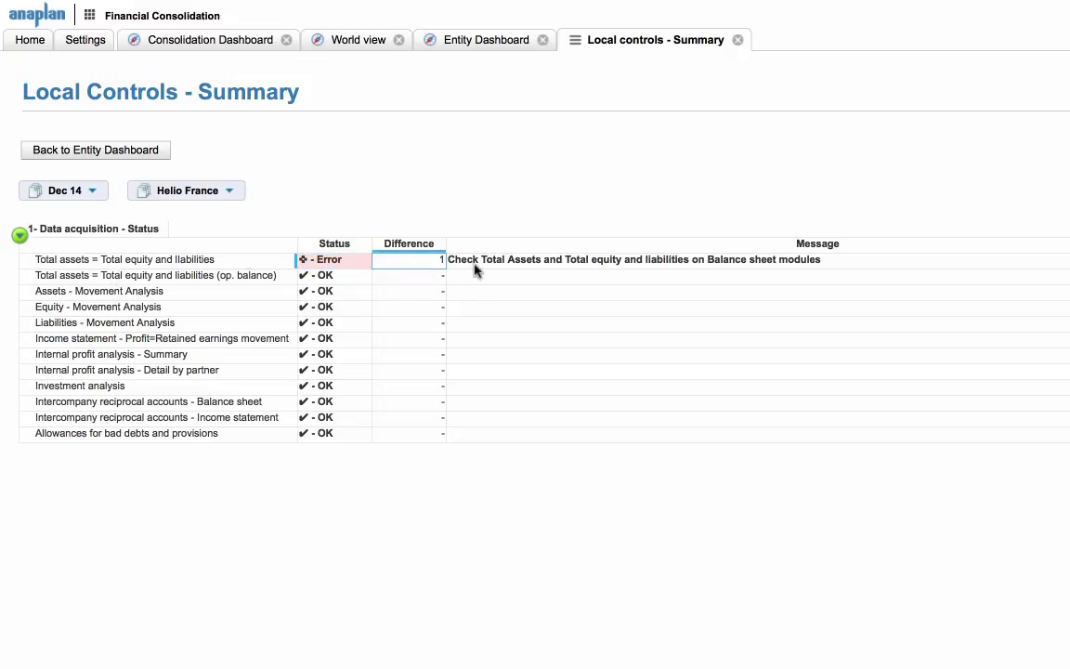
Step: Go back to the Entity Dashboard, open the Balance Sheet Check, and find the closing balance total of Total Assets
click(156, 150)
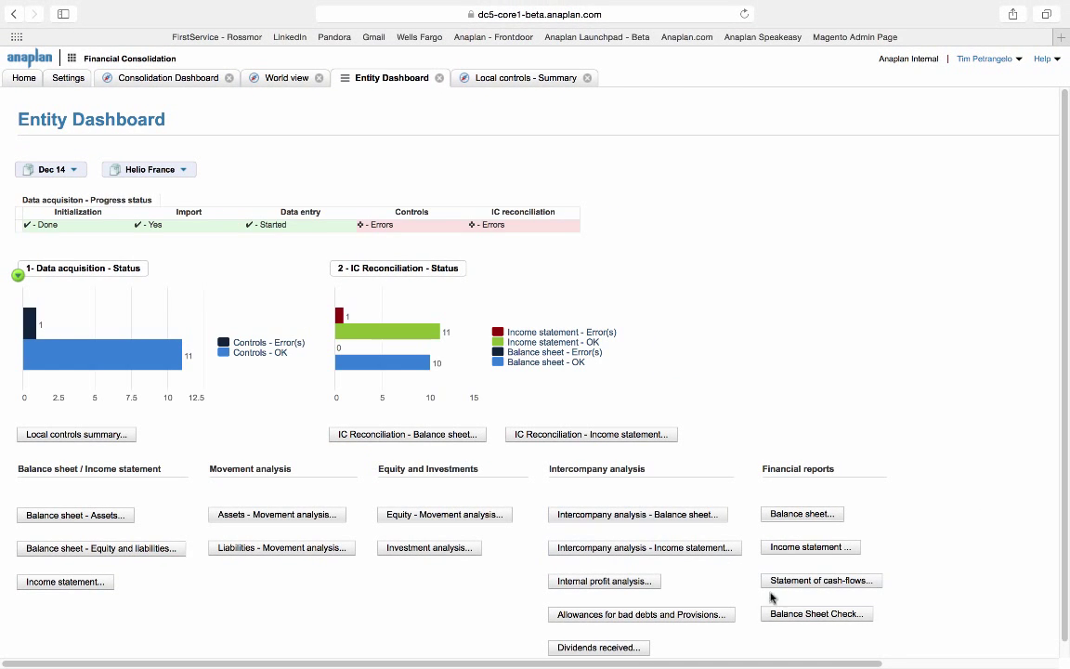
click(799, 614)
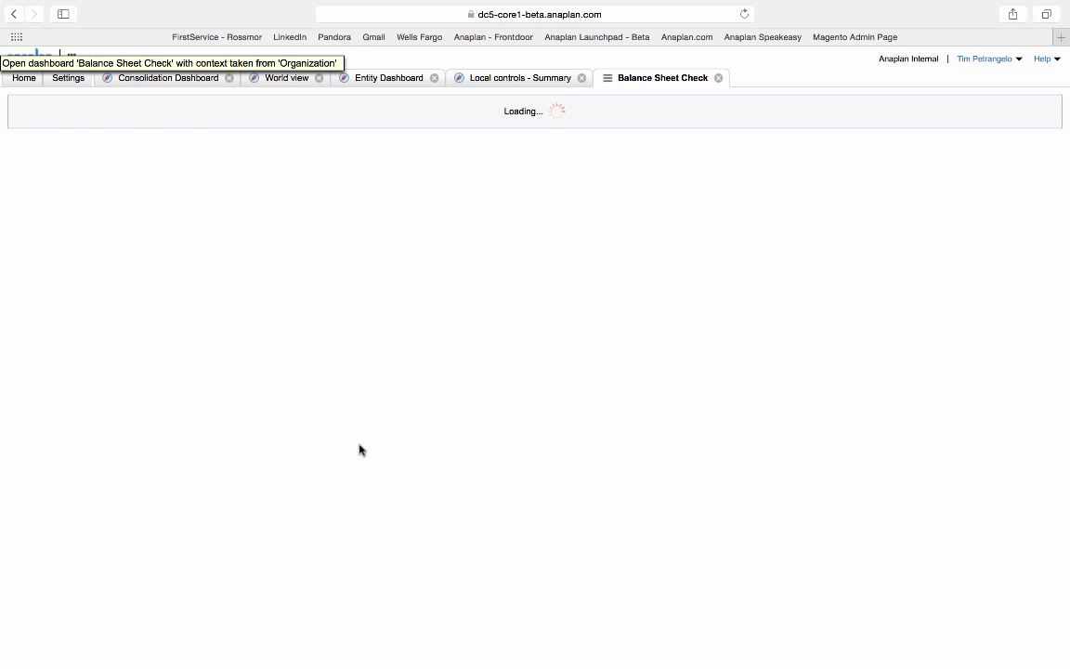
scroll(360, 450, down, 8)
scroll(360, 450, right, 2)
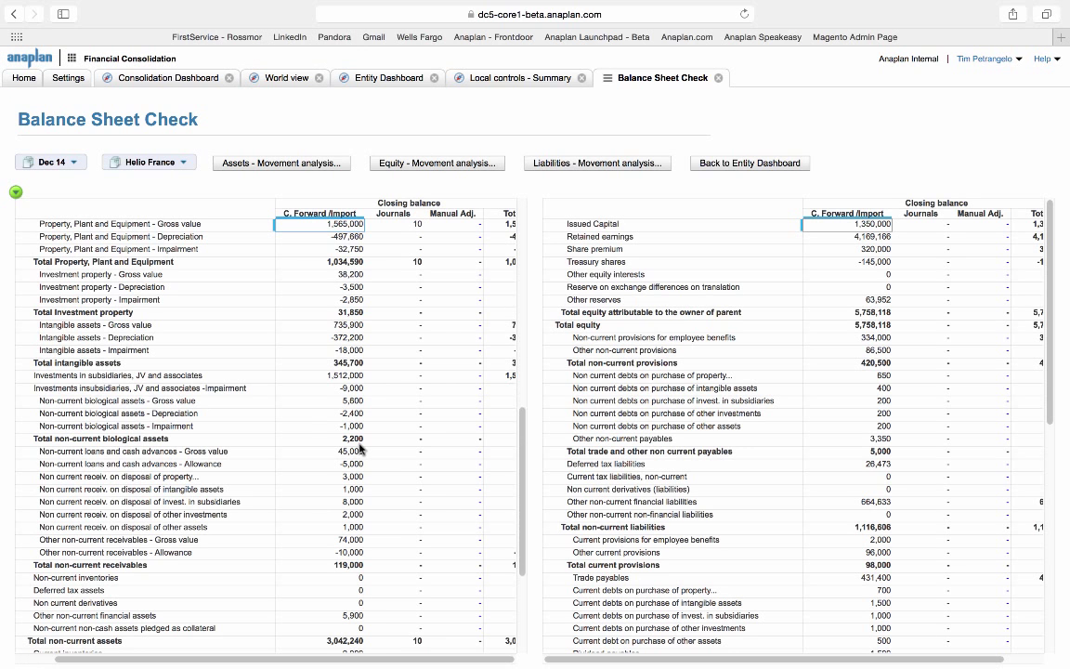
click(424, 650)
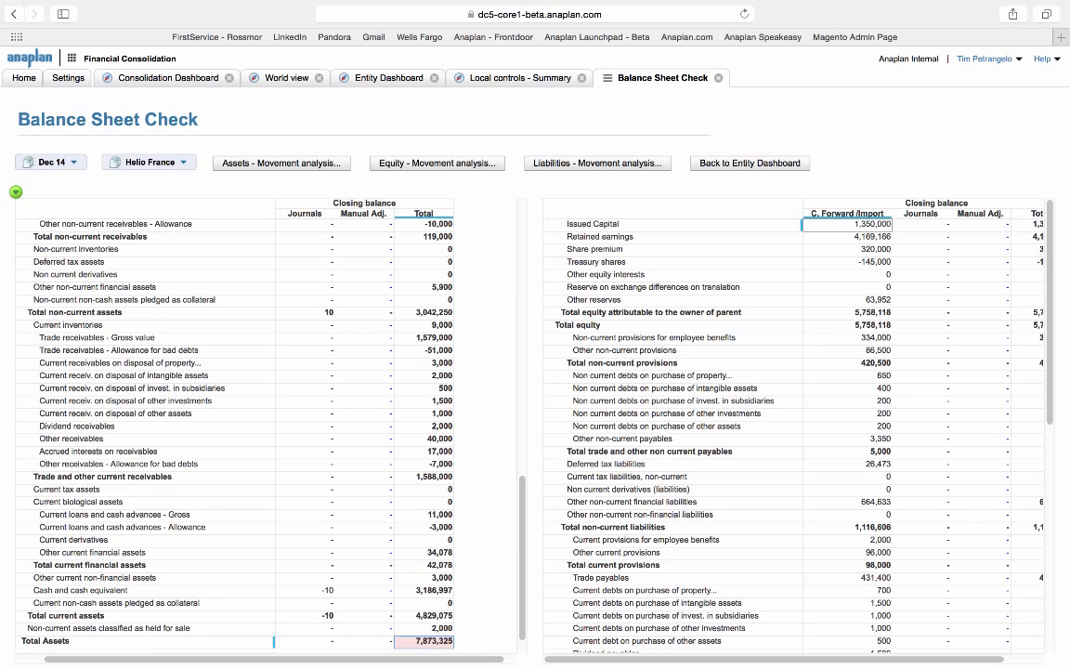
Step: Find the closing balance total of Total equity and liabilities for comparison with Total Assets
click(963, 540)
scroll(964, 540, down, 5)
scroll(964, 540, right, 2)
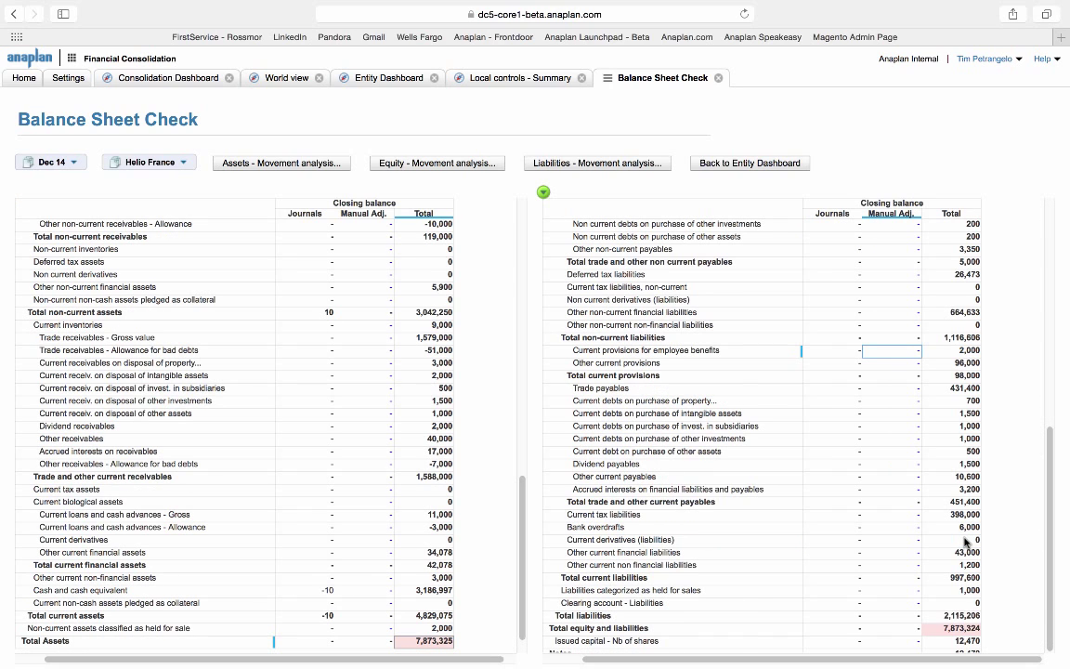
click(947, 628)
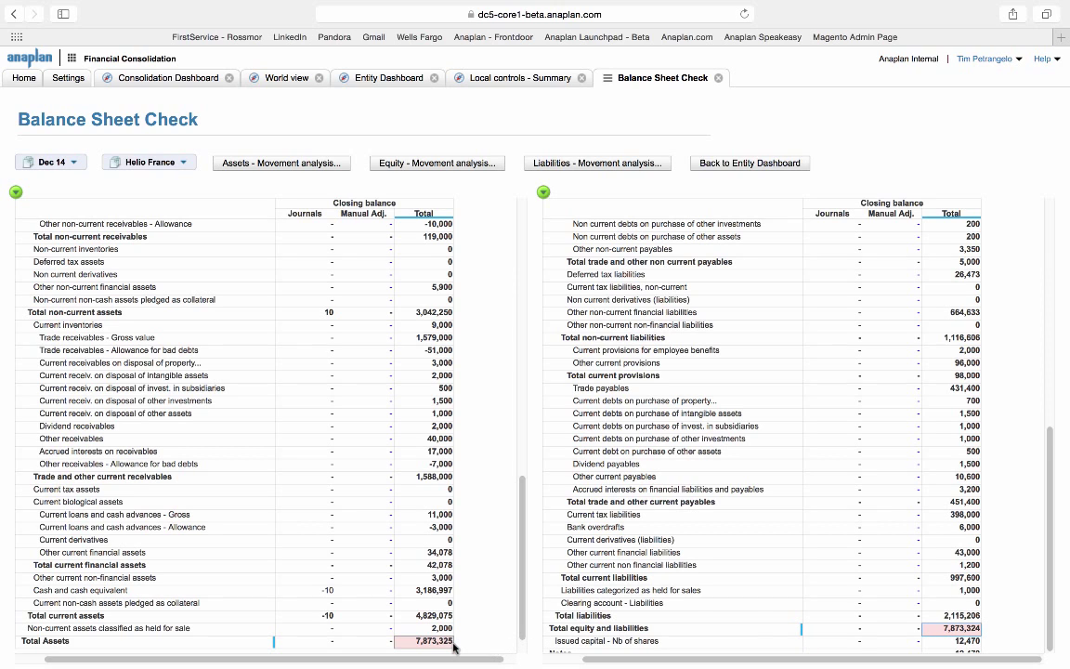
Step: Enter a manual adjustment of 1 for Clearing account - Liabilities and check the Total equity and liabilities total
click(906, 605)
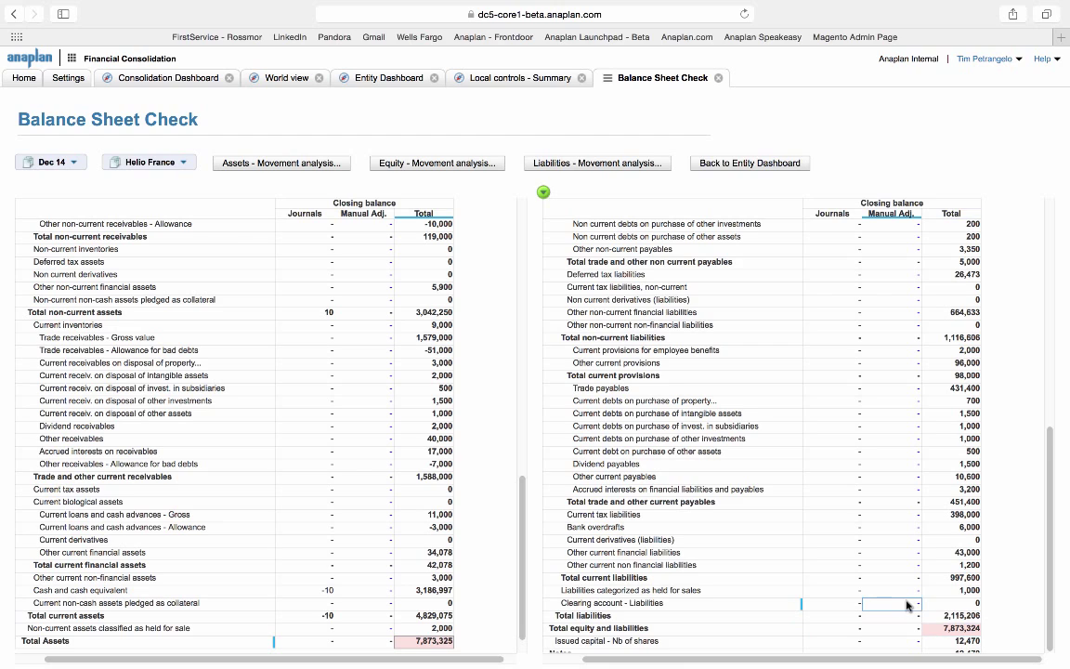
text(1)
key(Return)
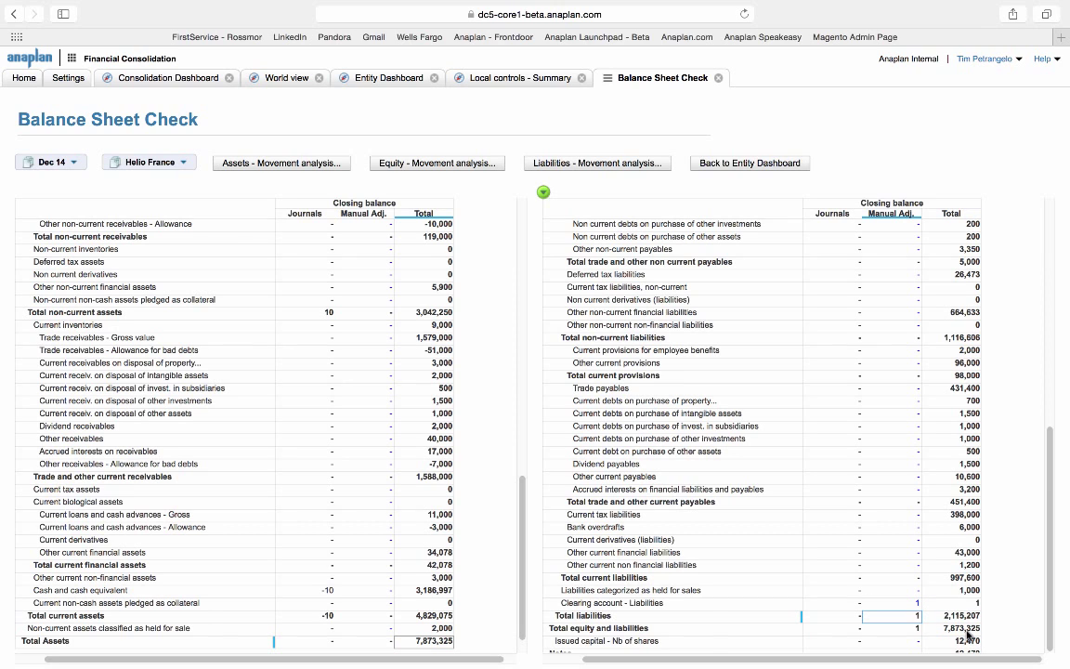
click(969, 630)
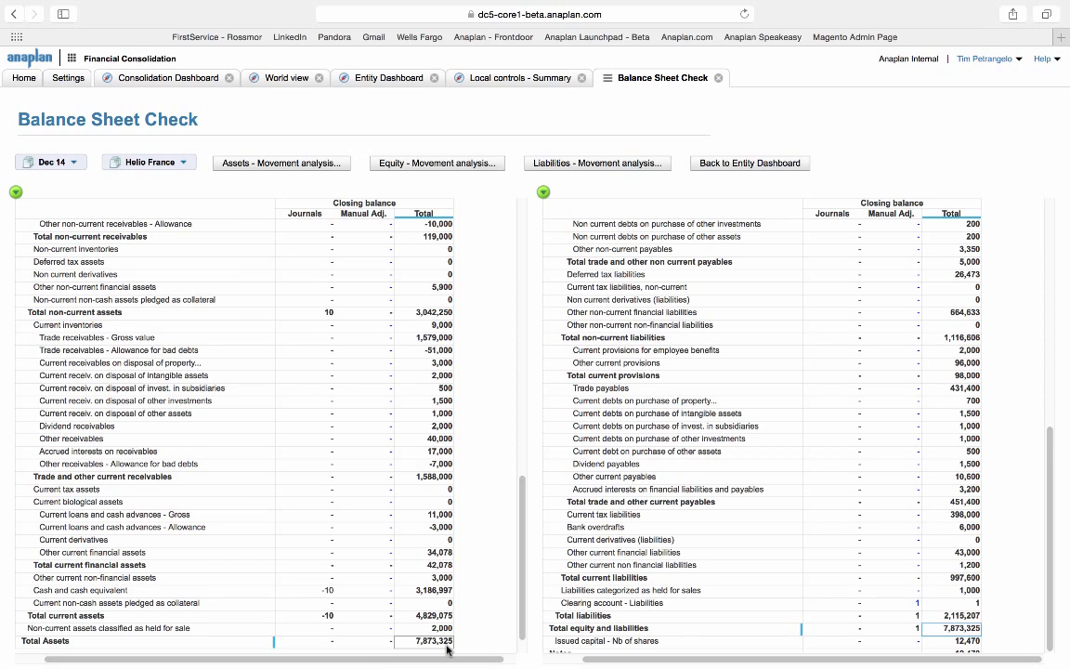
Step: Show the change history of the Clearing account - Liabilities manual adjustment, then close it
click(894, 603)
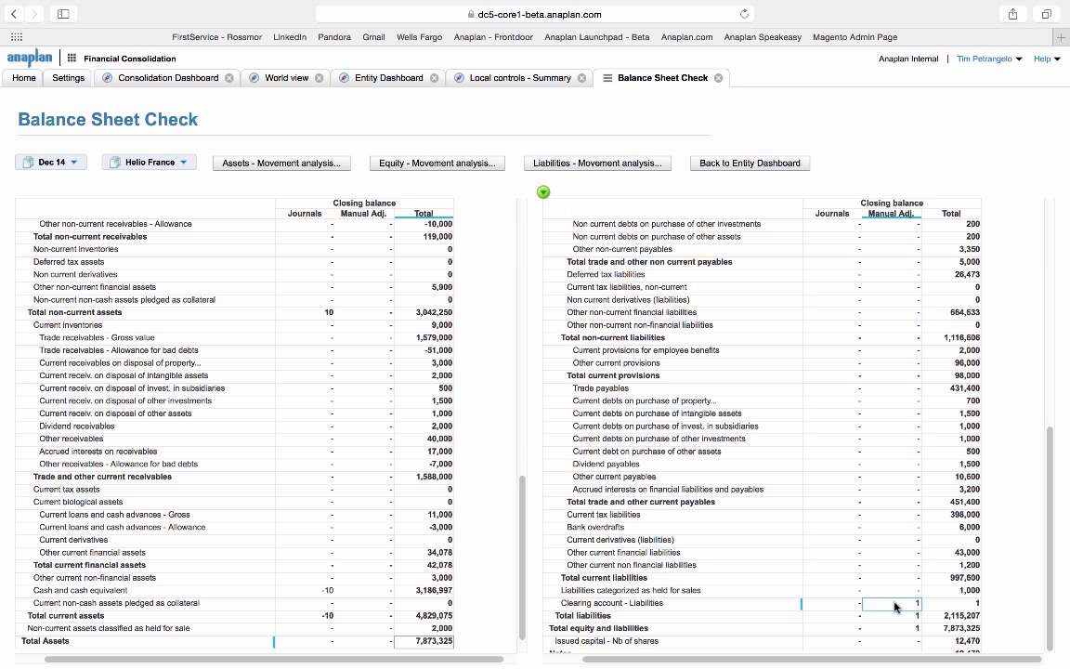
right_click(894, 604)
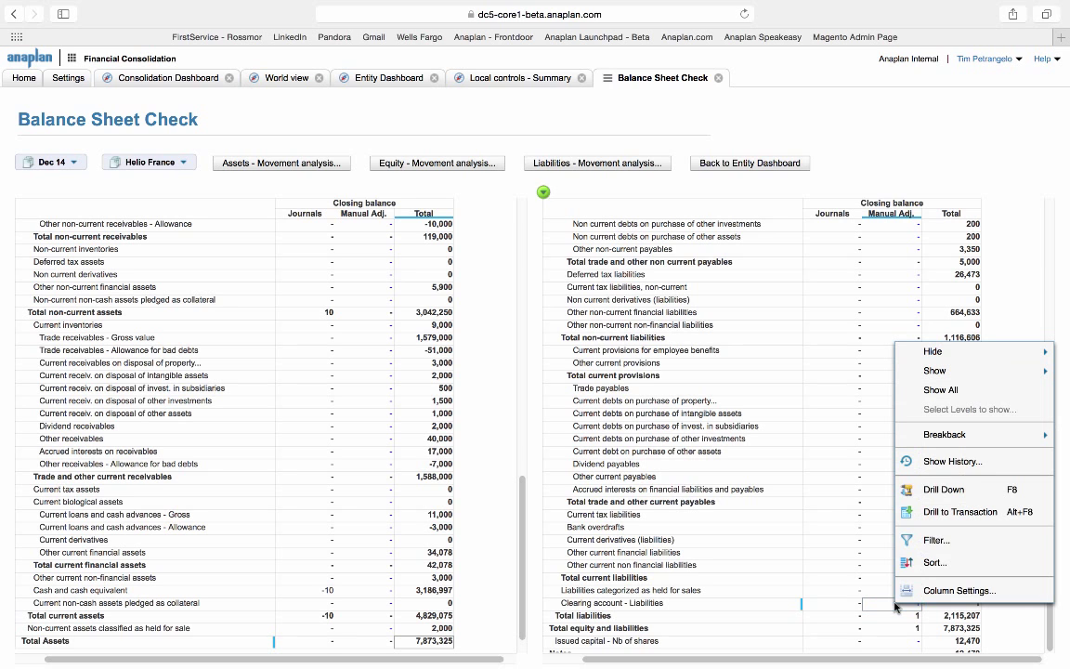
click(943, 462)
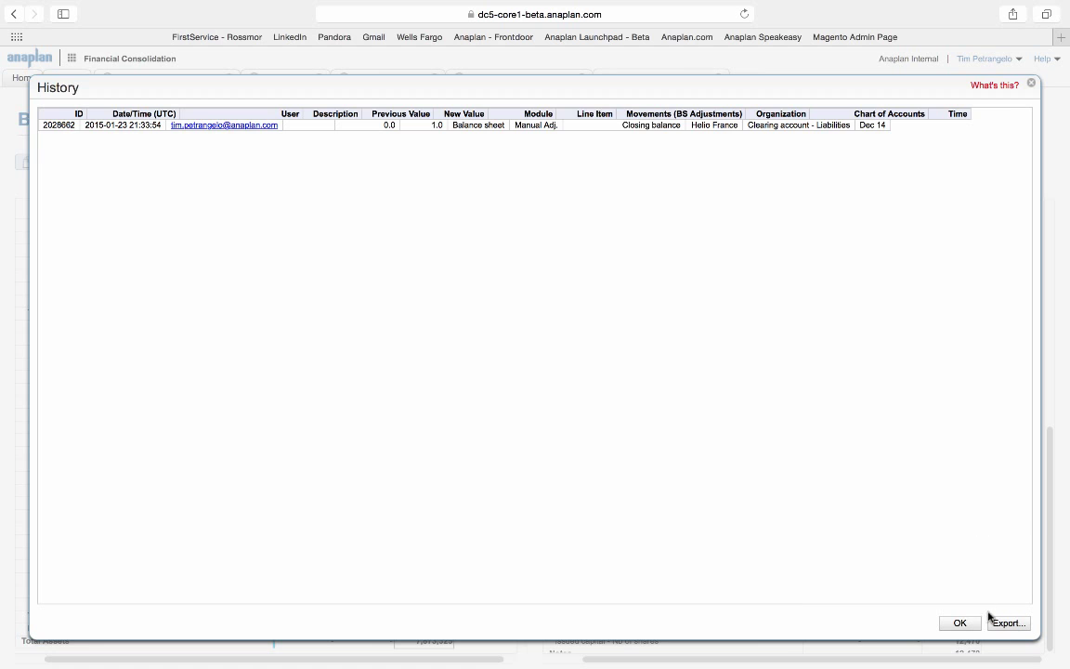
click(962, 624)
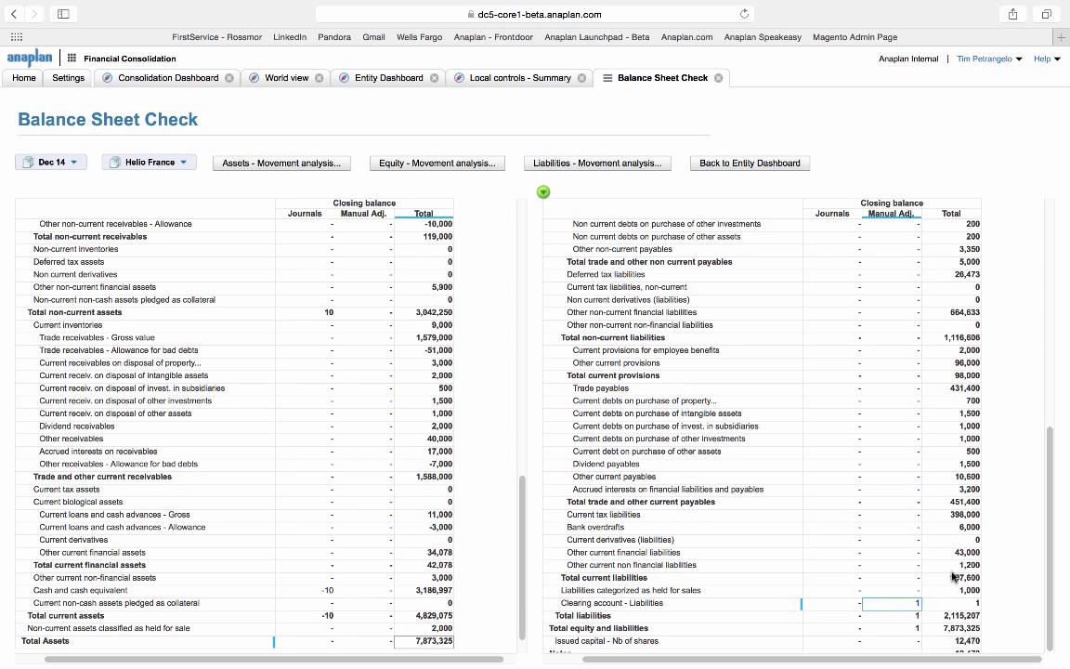
Step: Return to the Entity Dashboard, open the income statement intercompany reconciliation, and show the detail for Helio UK (Partner)
click(757, 165)
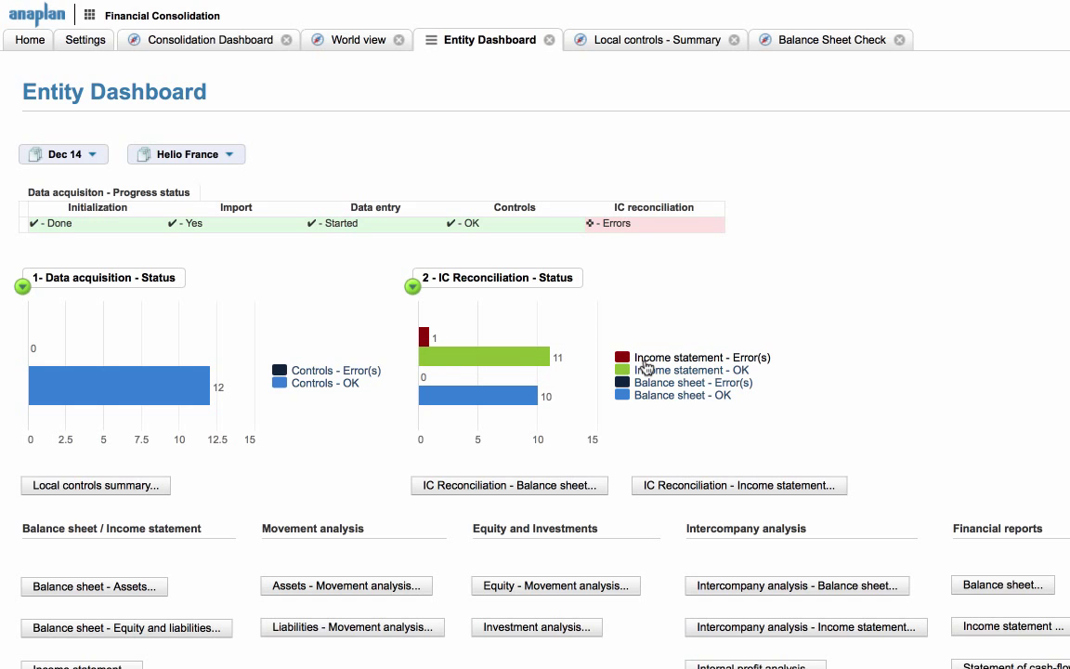
click(708, 487)
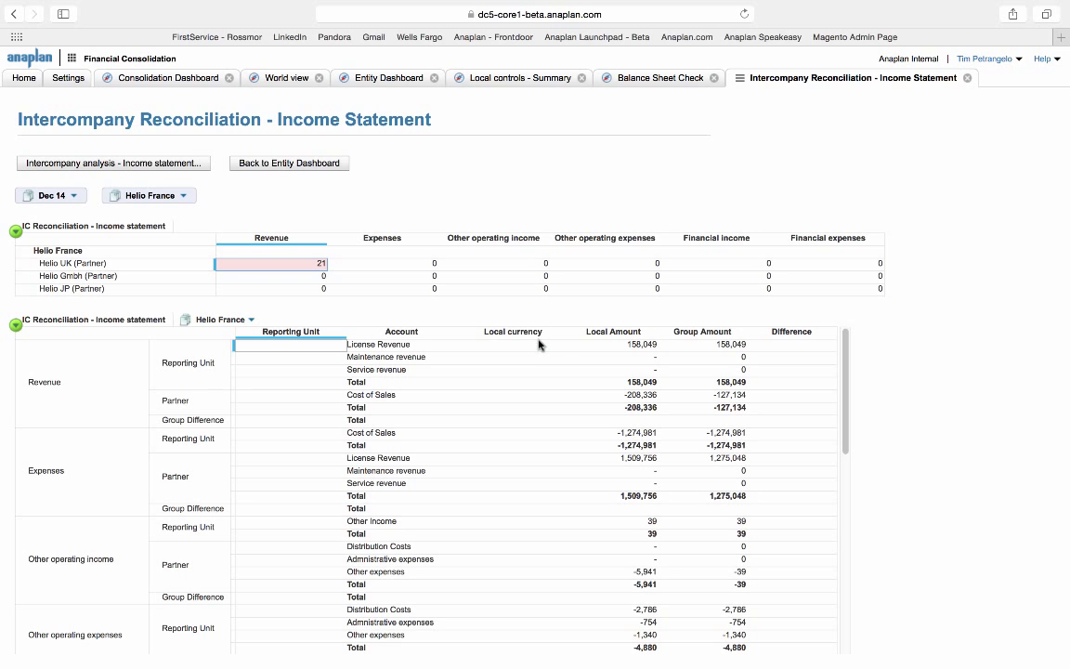
click(100, 265)
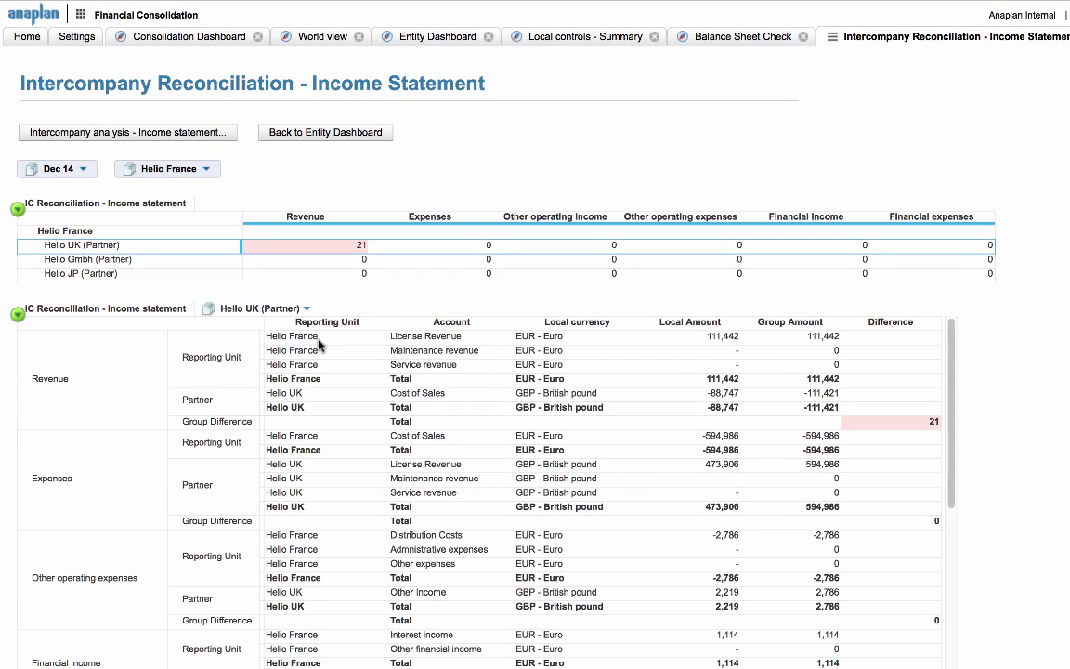
Step: Examine Helio France's License Revenue against Helio UK's Cost of Sales, comparing their group amounts and the partner's local currency
click(318, 340)
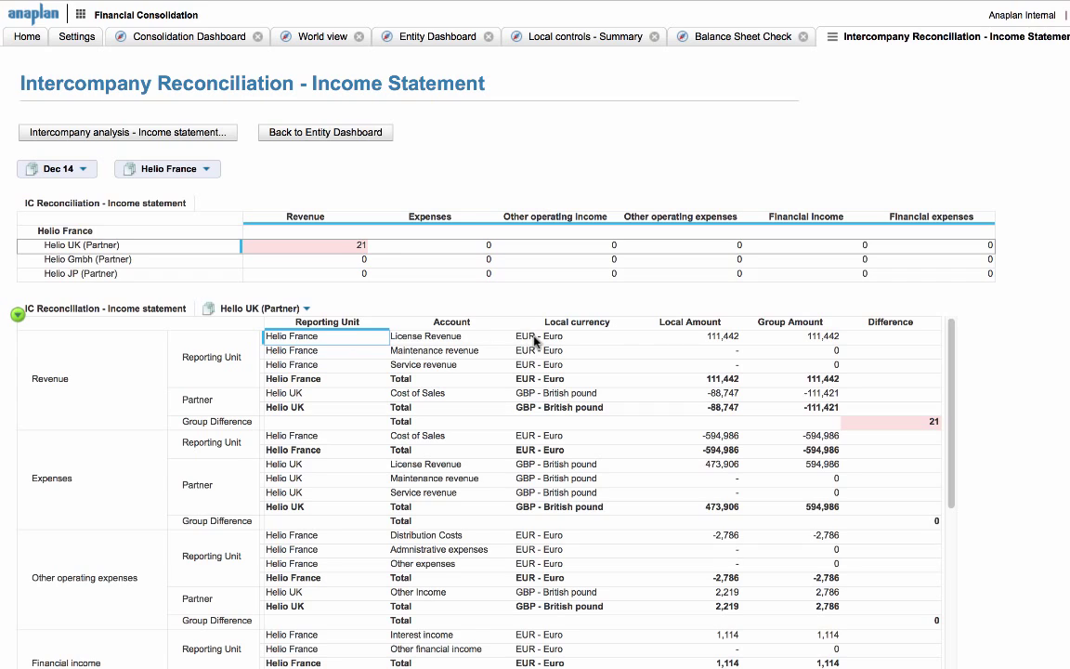
click(814, 338)
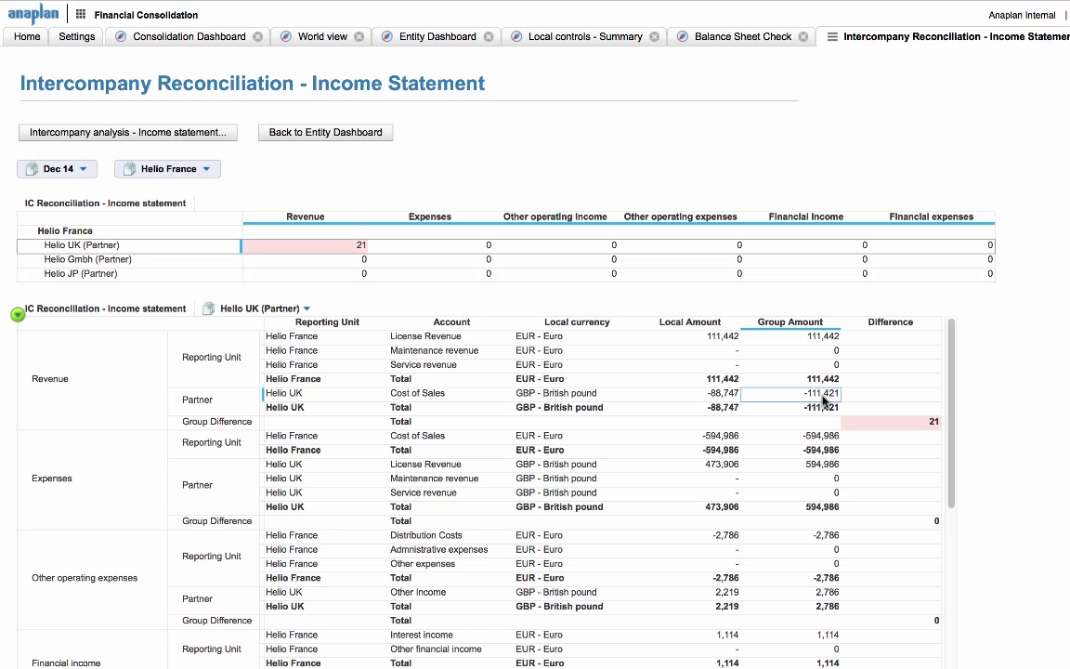
click(566, 395)
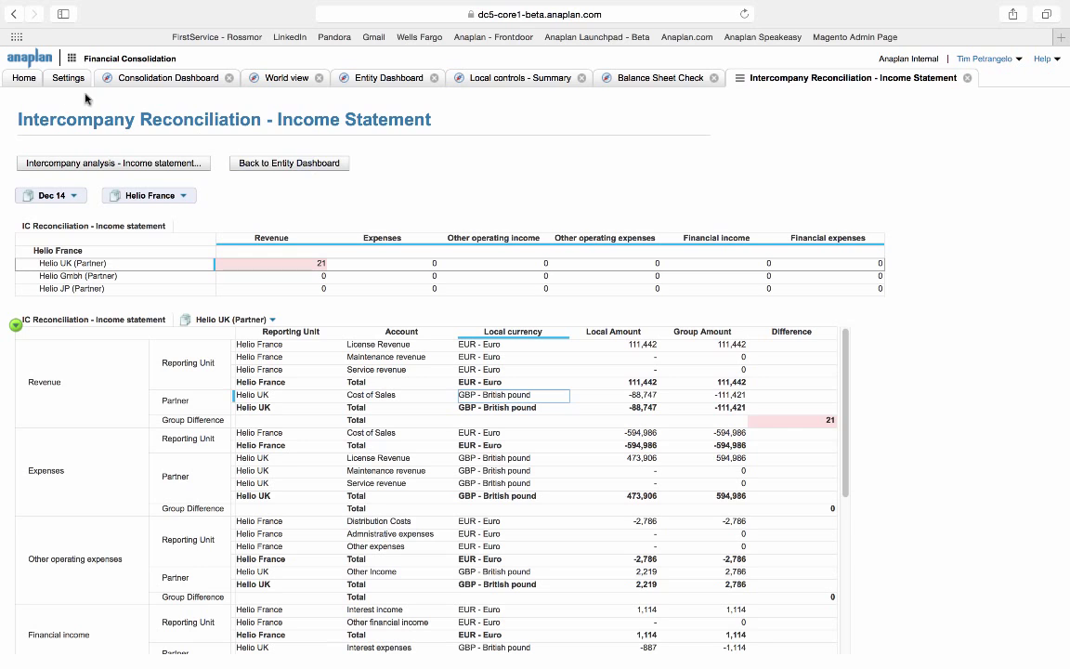
Step: Create a new journal from Template # 1, the local adjustments template, with Dec 14 as the reporting date
click(24, 78)
scroll(280, 490, down, 5)
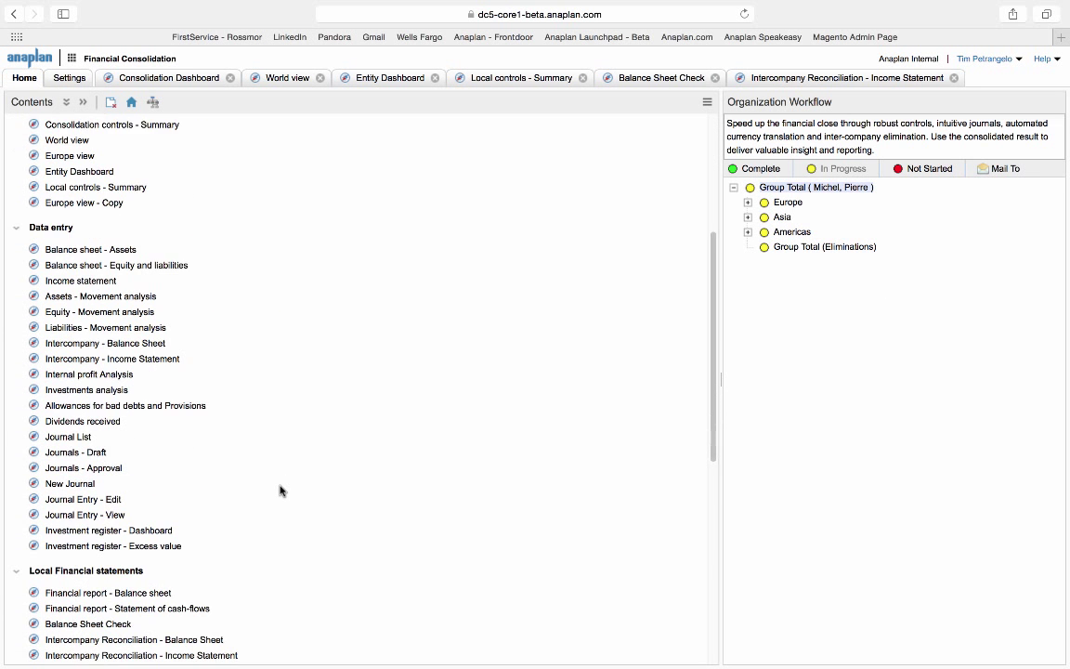
click(78, 462)
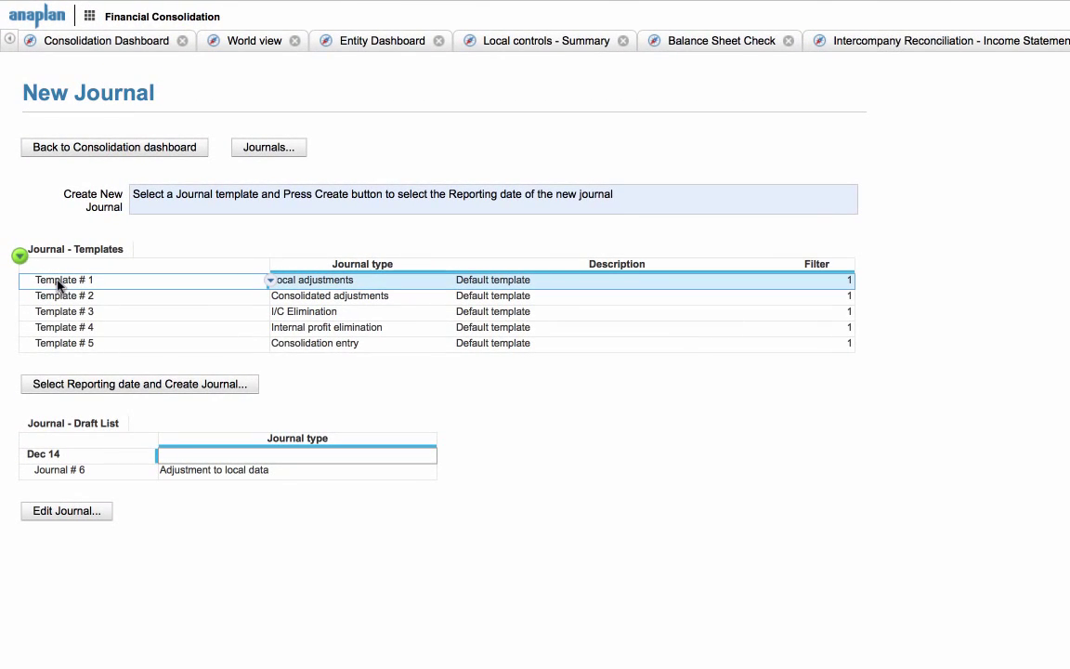
click(143, 386)
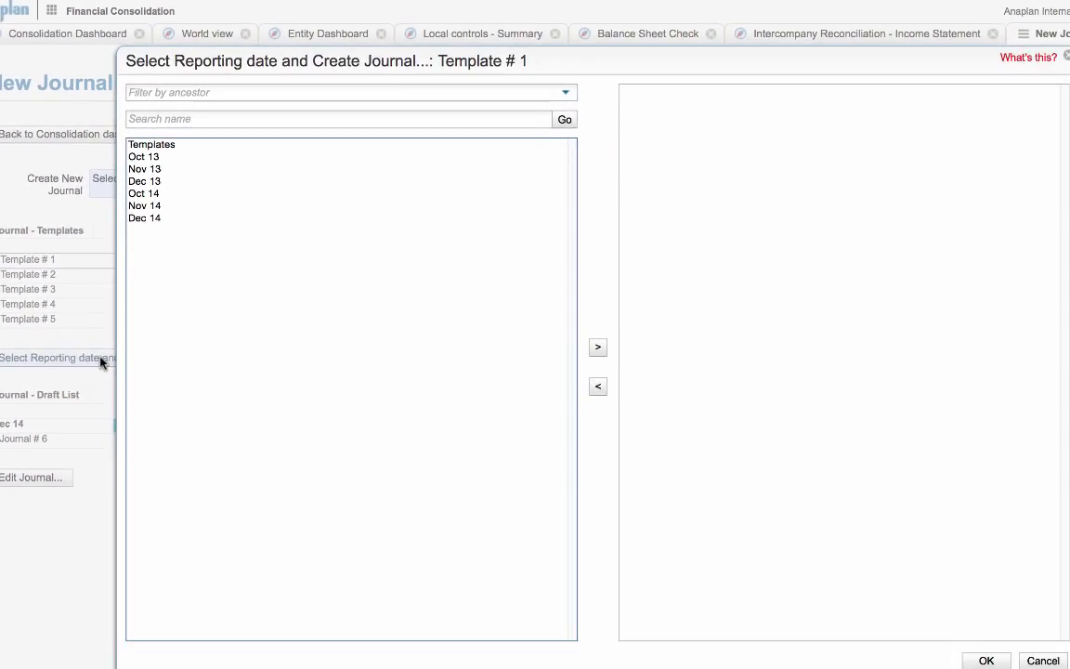
click(154, 218)
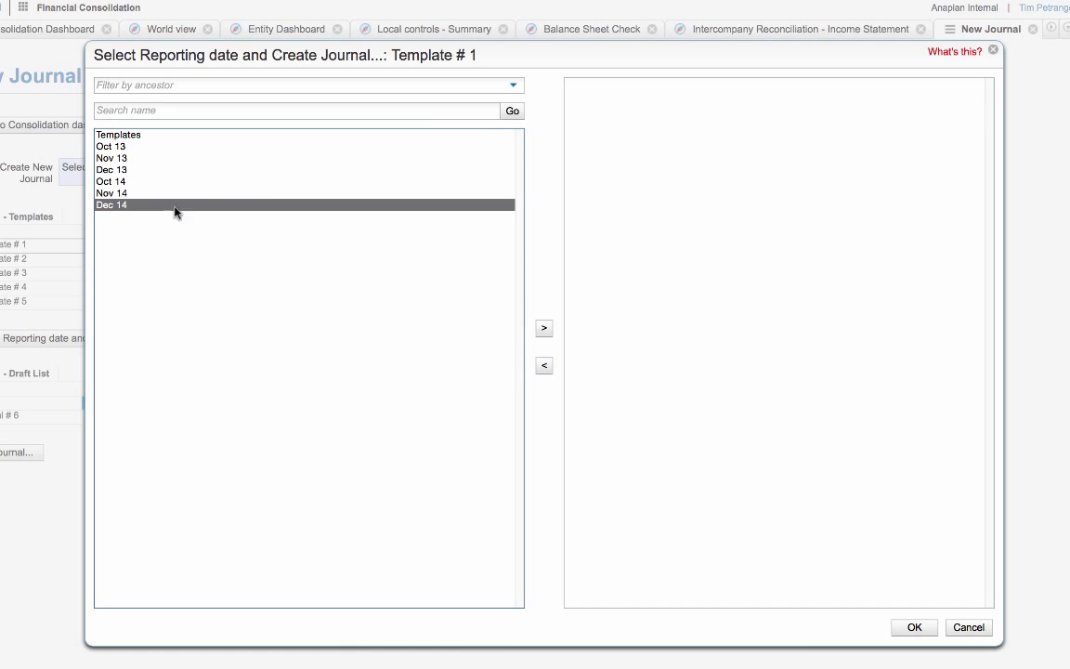
click(597, 347)
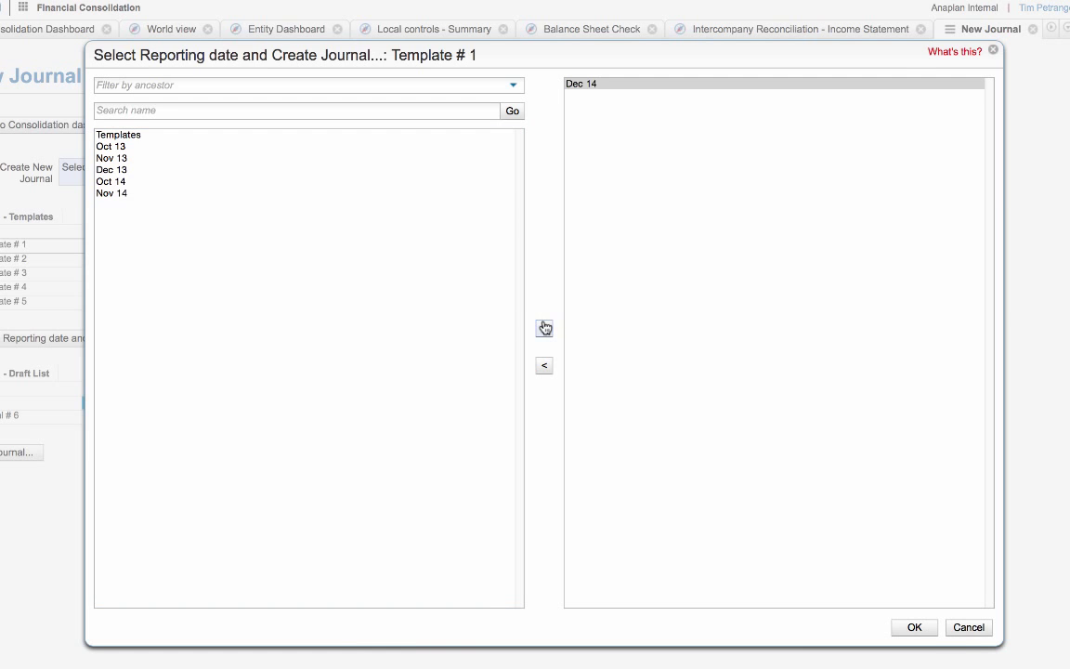
click(915, 629)
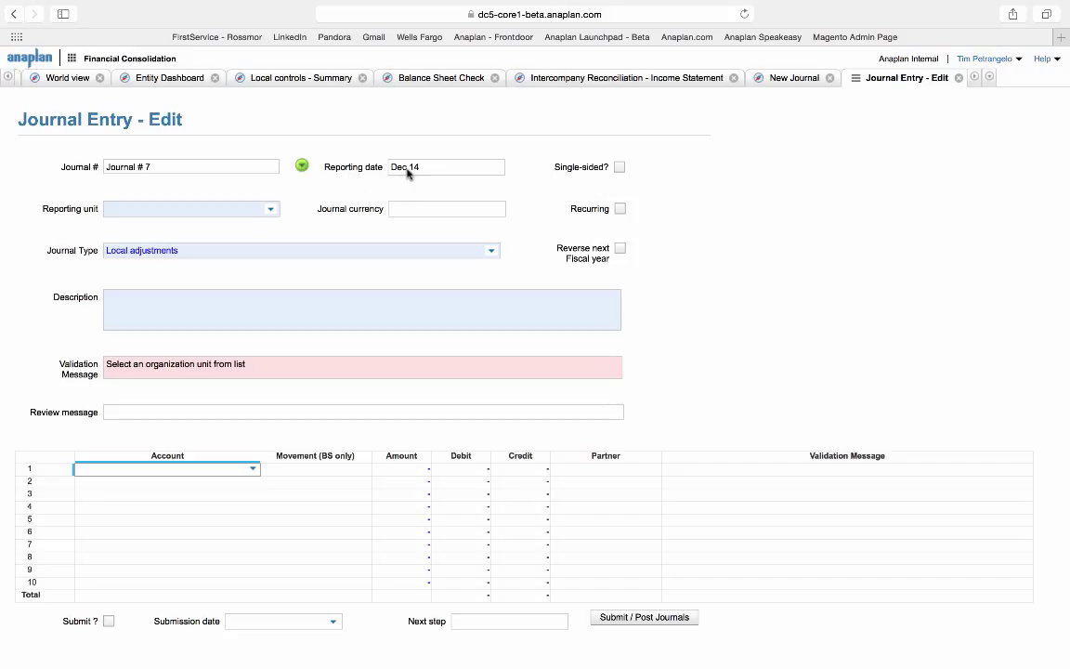
Step: Set the journal's reporting unit to Helio France and enter the description "Correction Journal"
click(271, 211)
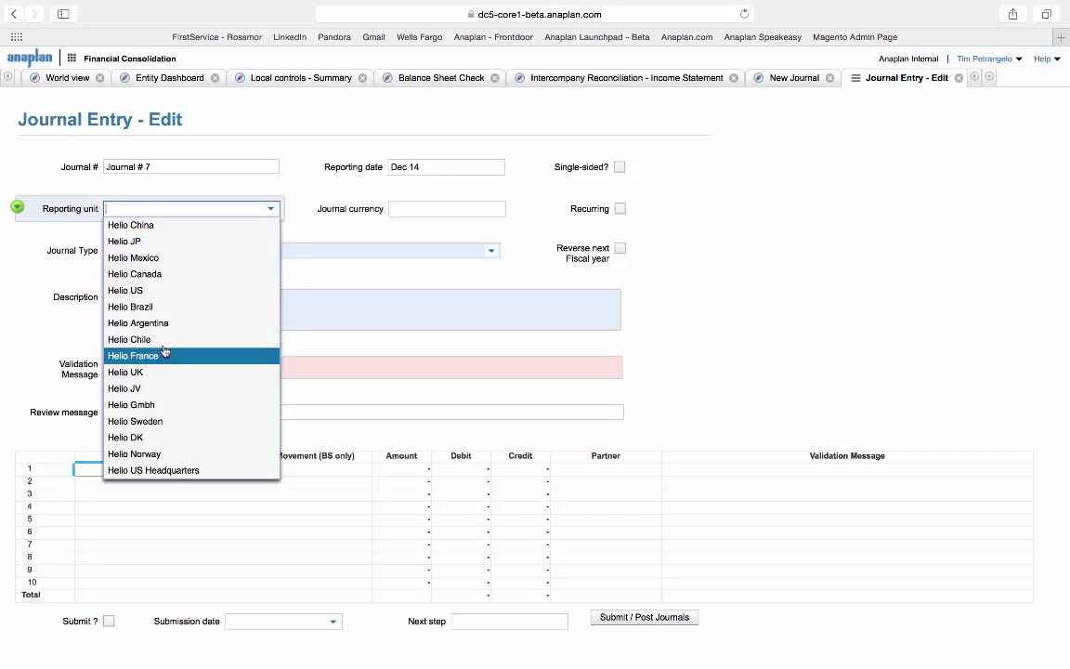
click(161, 357)
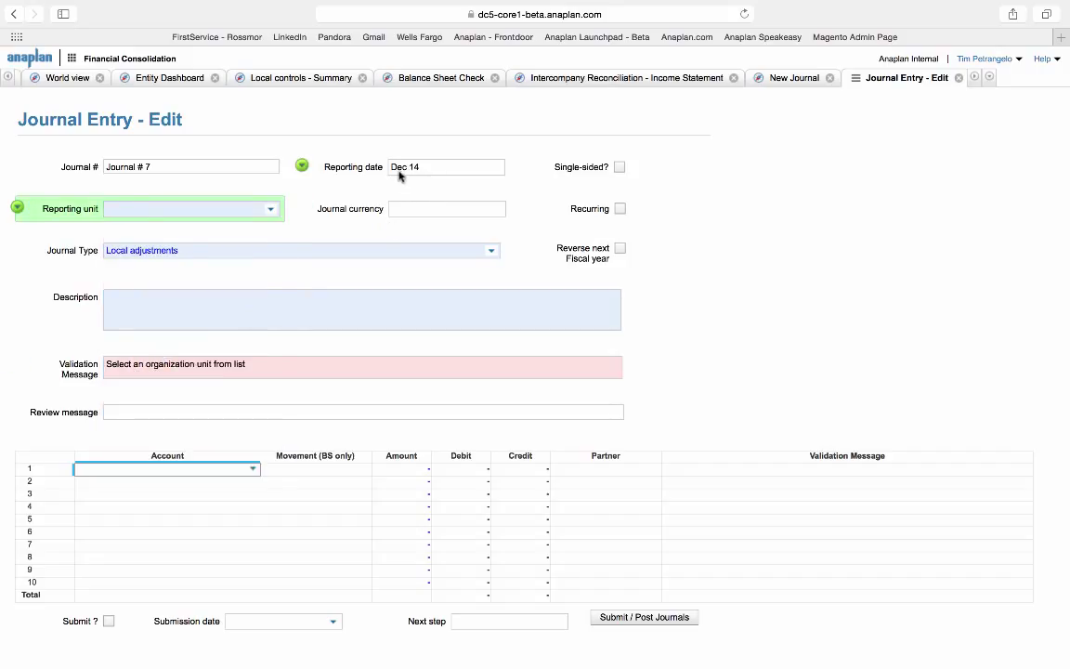
click(199, 299)
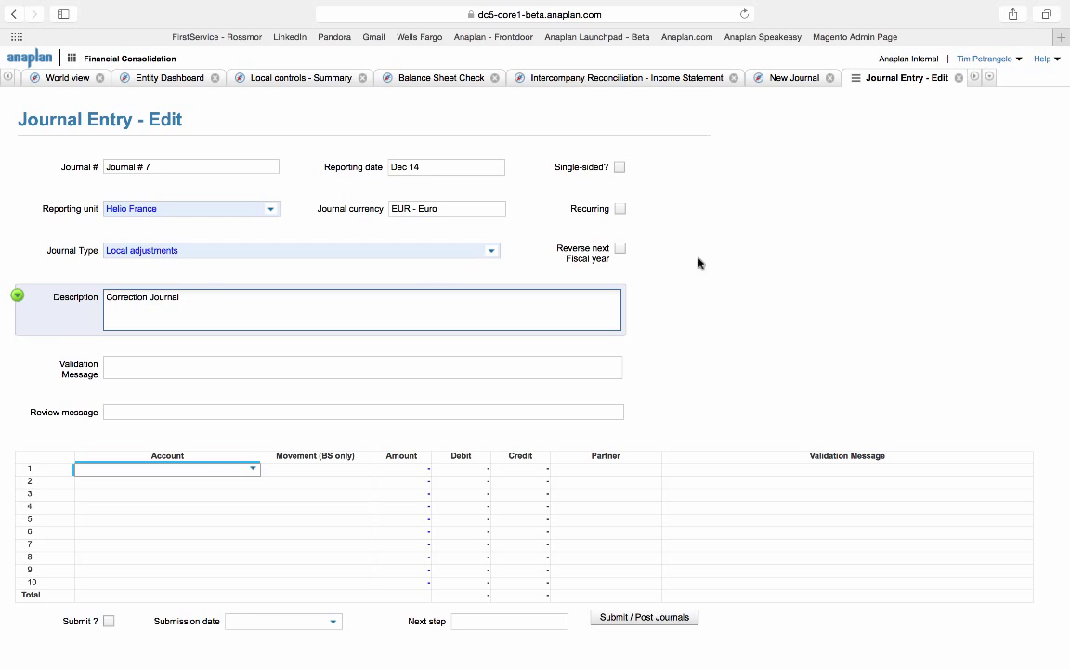
click(752, 284)
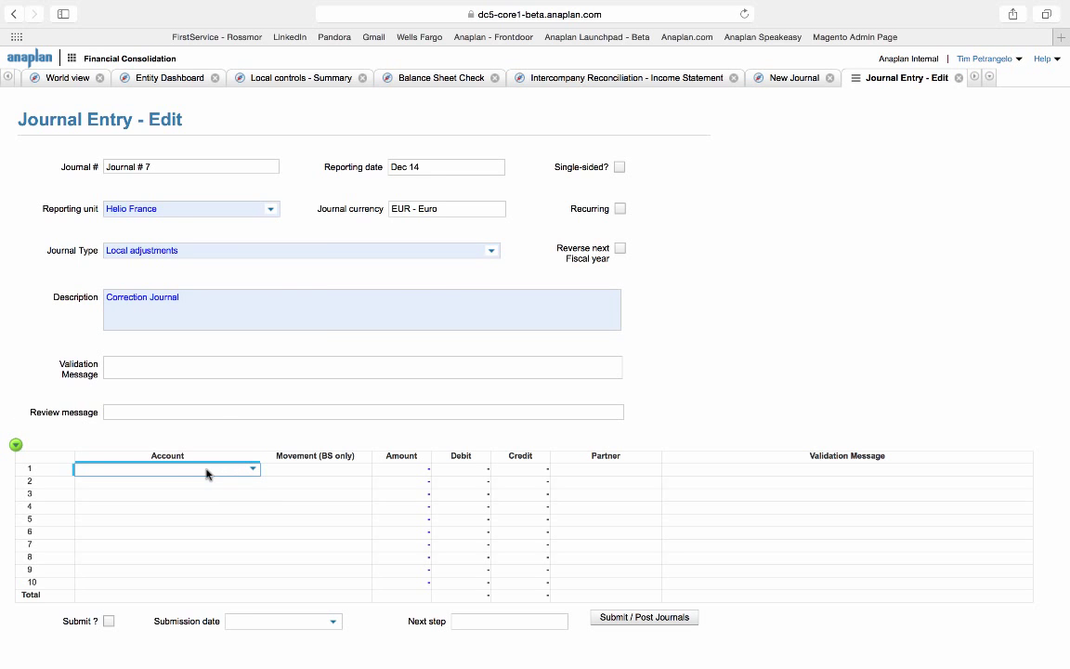
Step: Fill journal line 1 with the License Revenue account, an amount of -21 and Helio UK as partner
click(206, 474)
text(License Revenue)
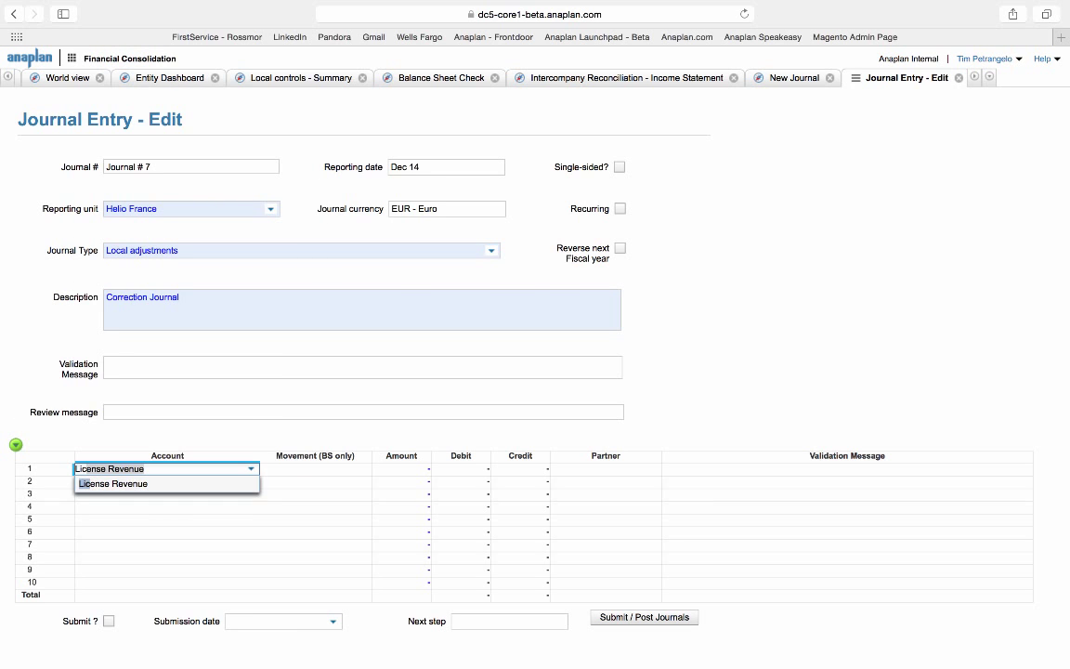
key(Return)
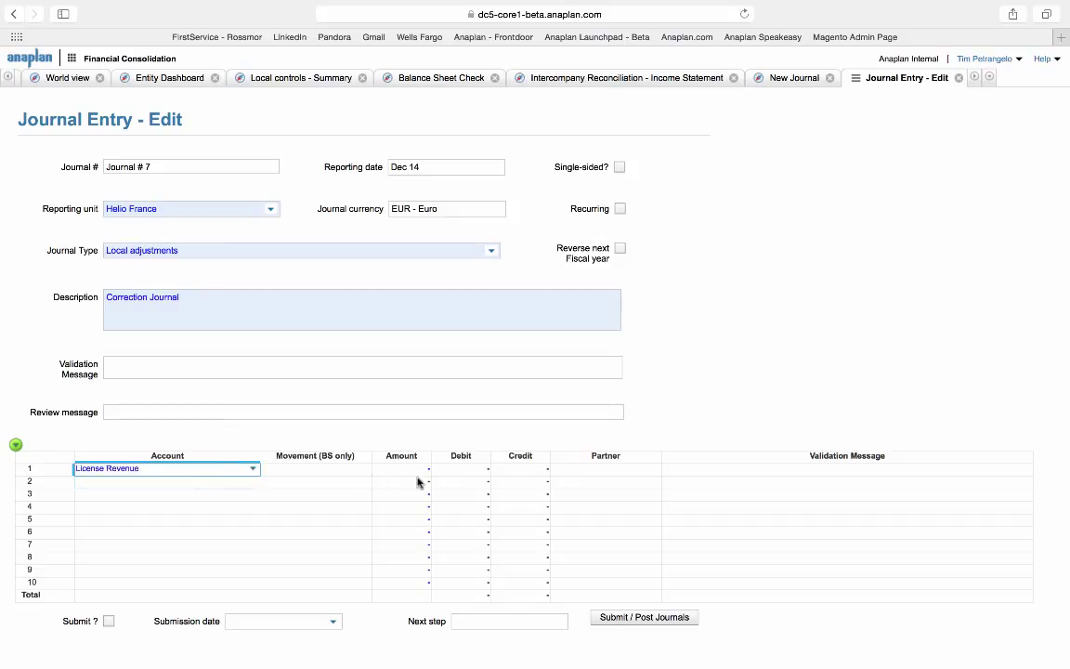
double_click(417, 473)
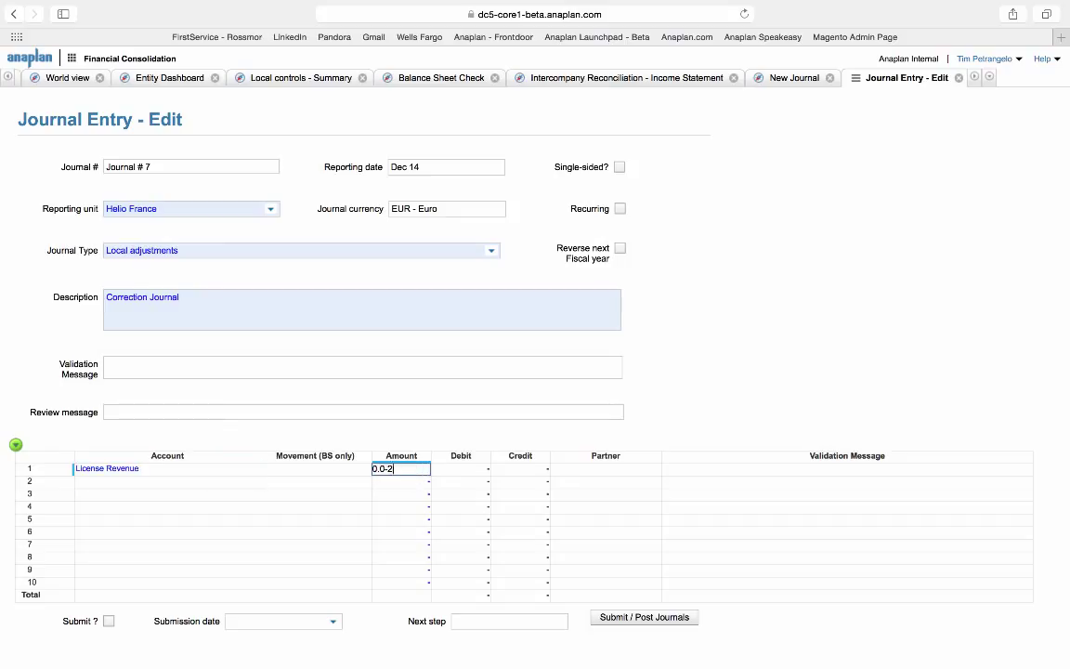
text(-21)
key(Return)
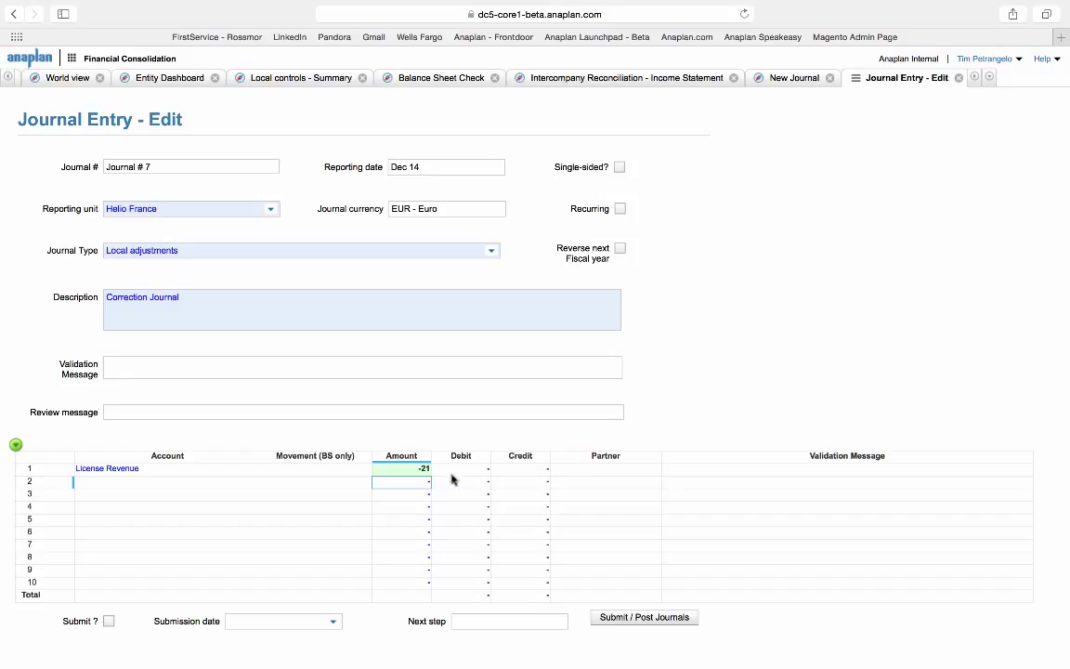
click(617, 470)
click(652, 470)
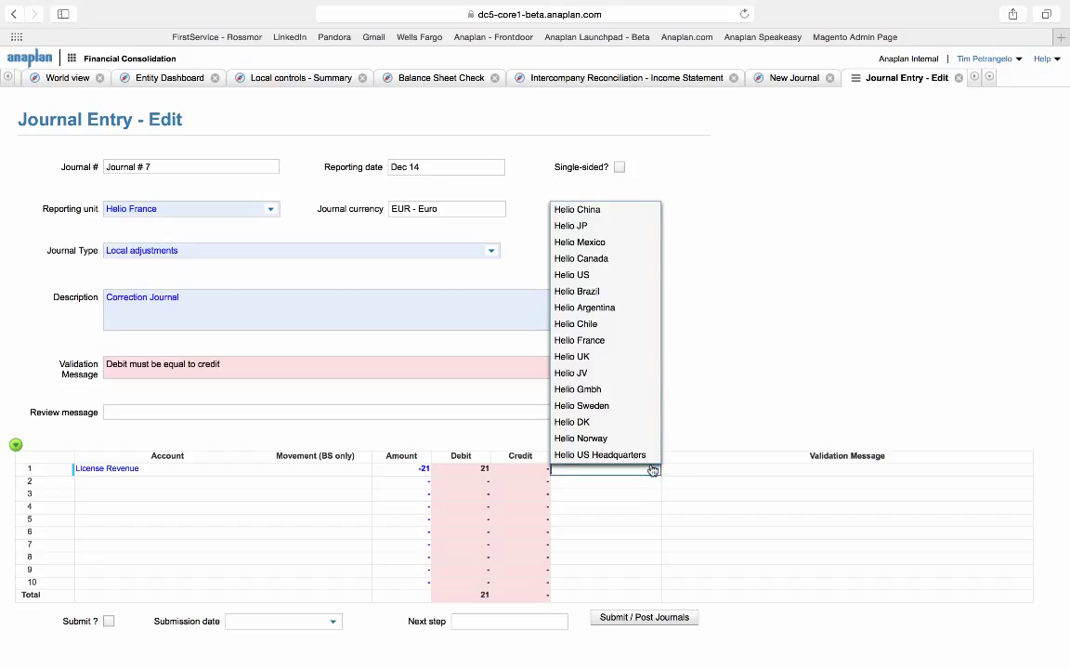
click(591, 356)
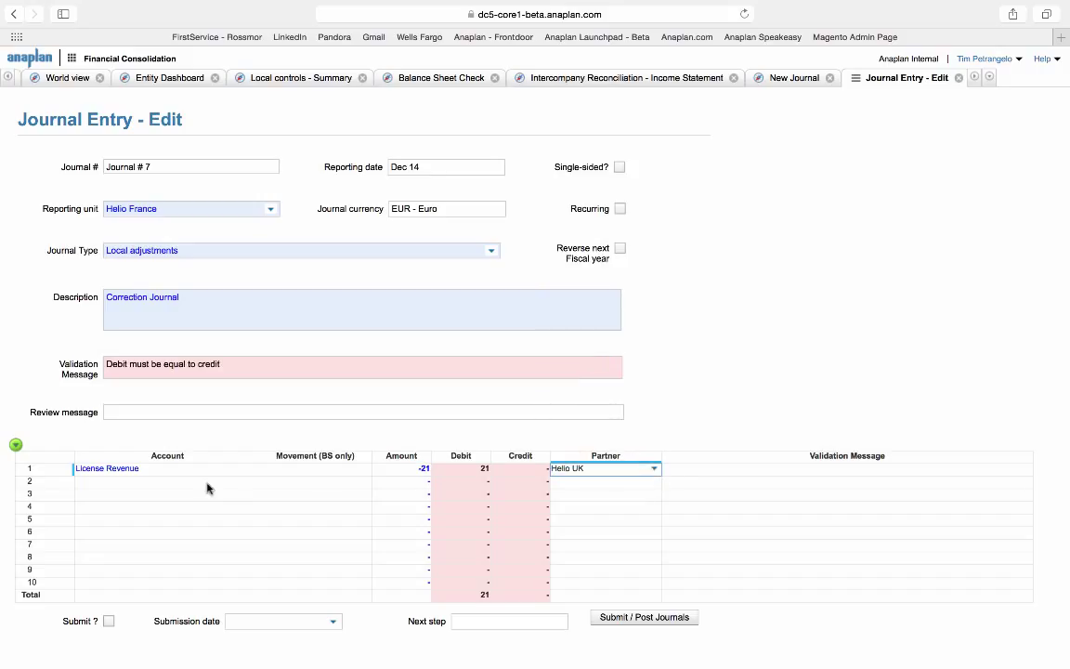
Step: Copy the License Revenue account to journal line 2 and enter an amount of 21 without a partner
click(127, 473)
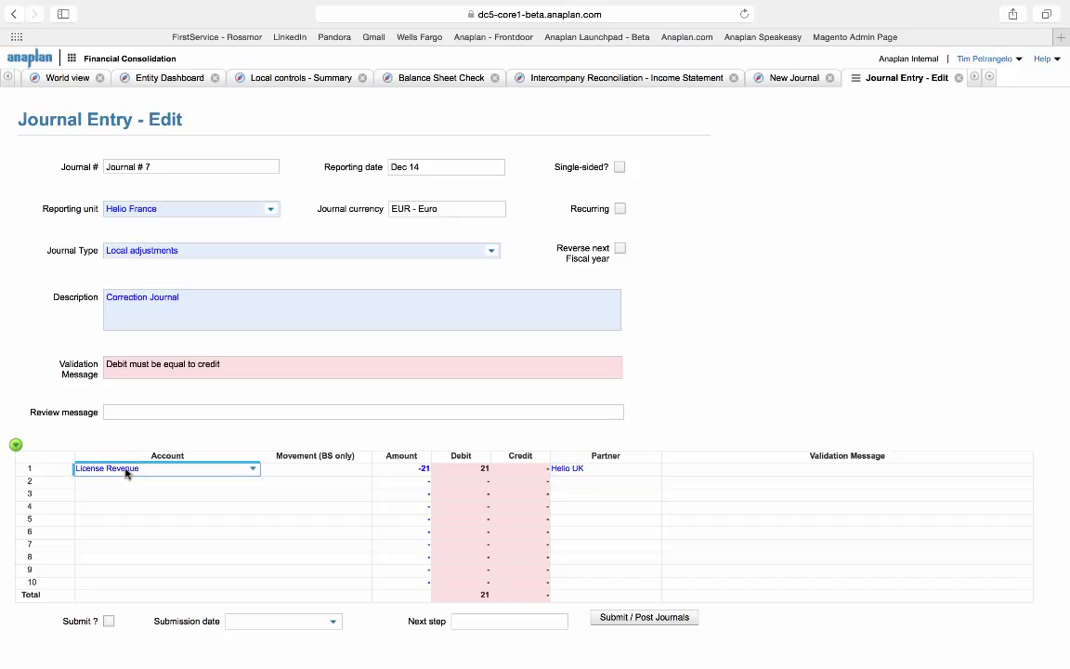
click(127, 481)
key(ctrl+v)
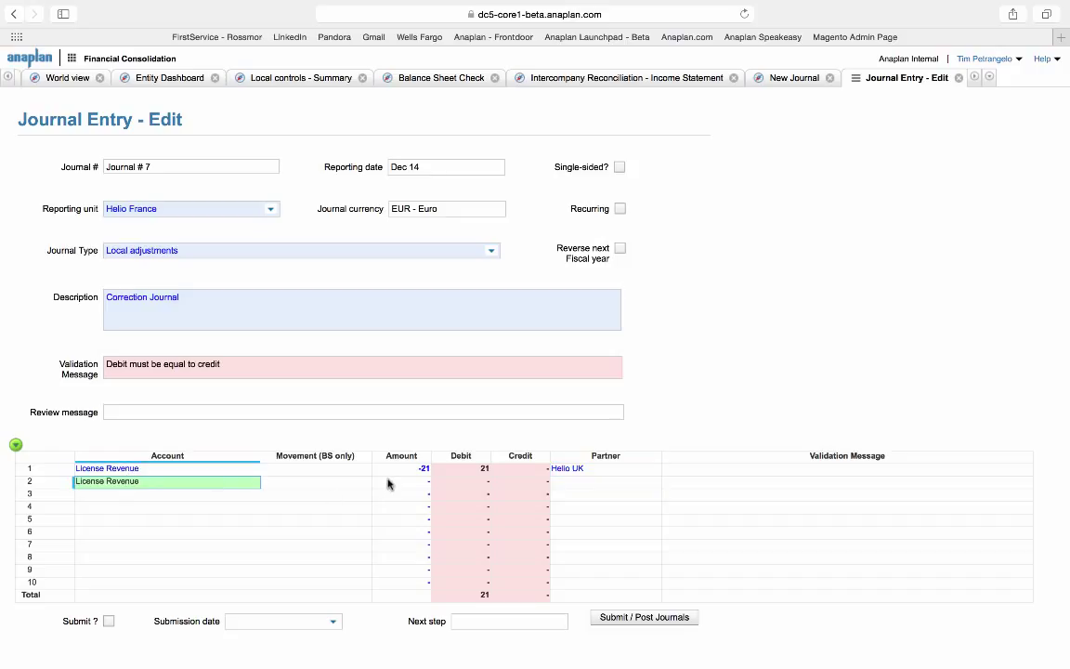
click(388, 481)
text(21)
key(Return)
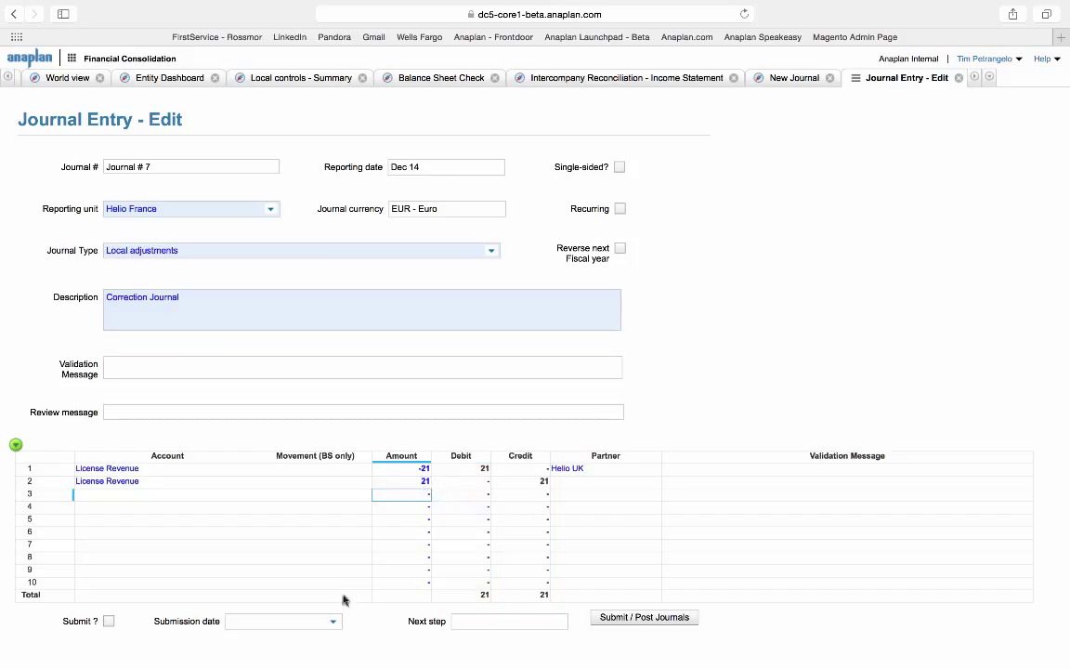
Step: Mark the journal for submission with the date 1/2/2015 and run Submit / Post Journals
click(109, 620)
click(335, 622)
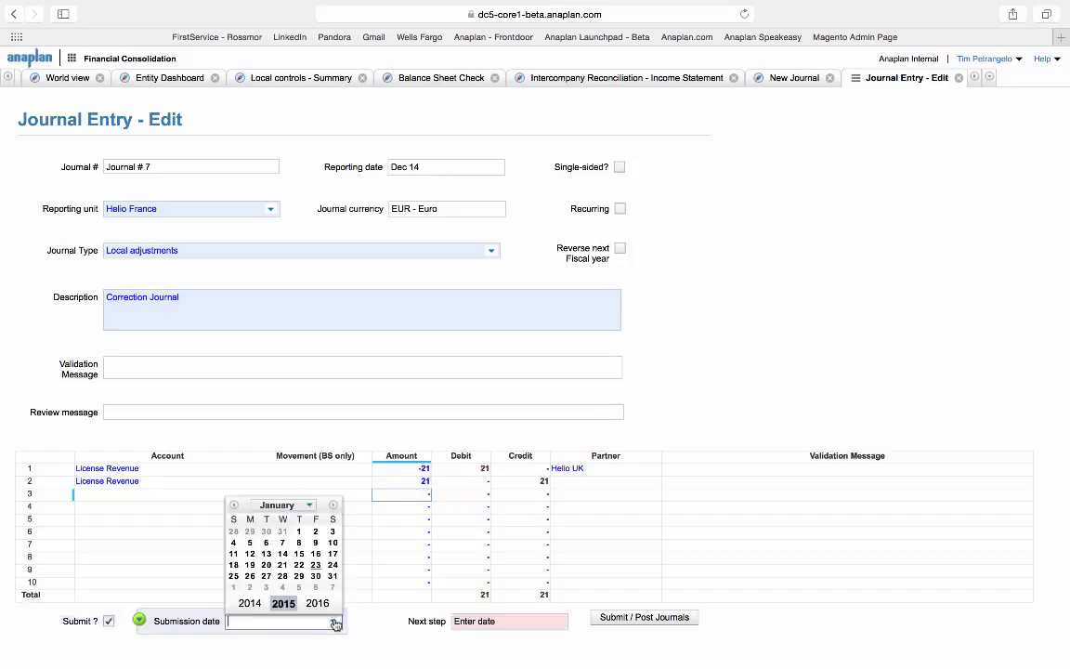
click(315, 532)
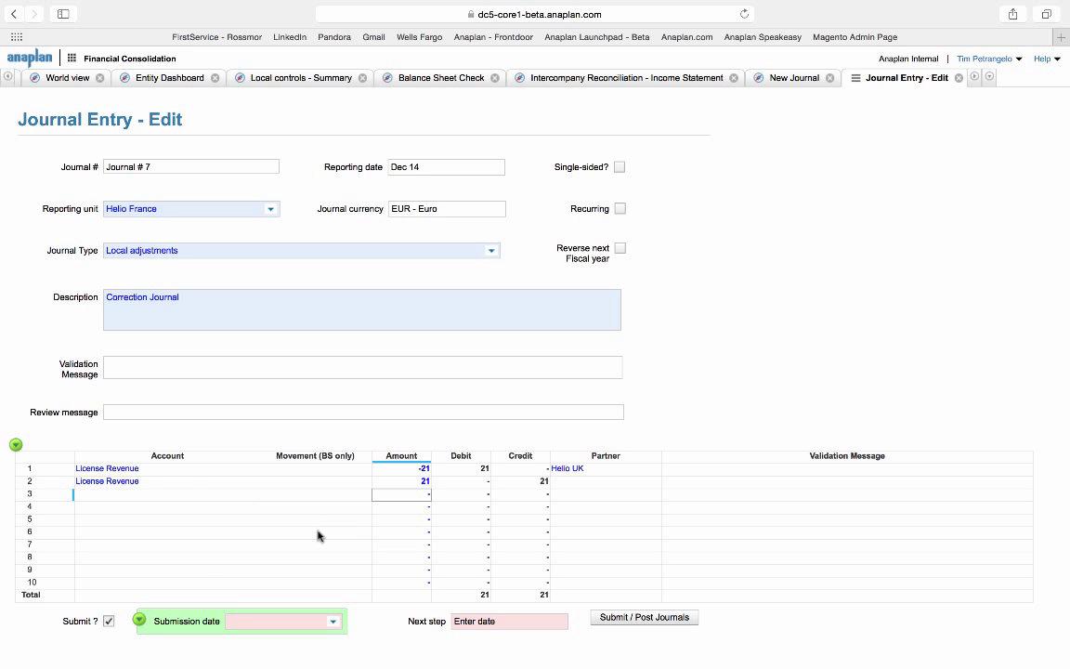
click(624, 617)
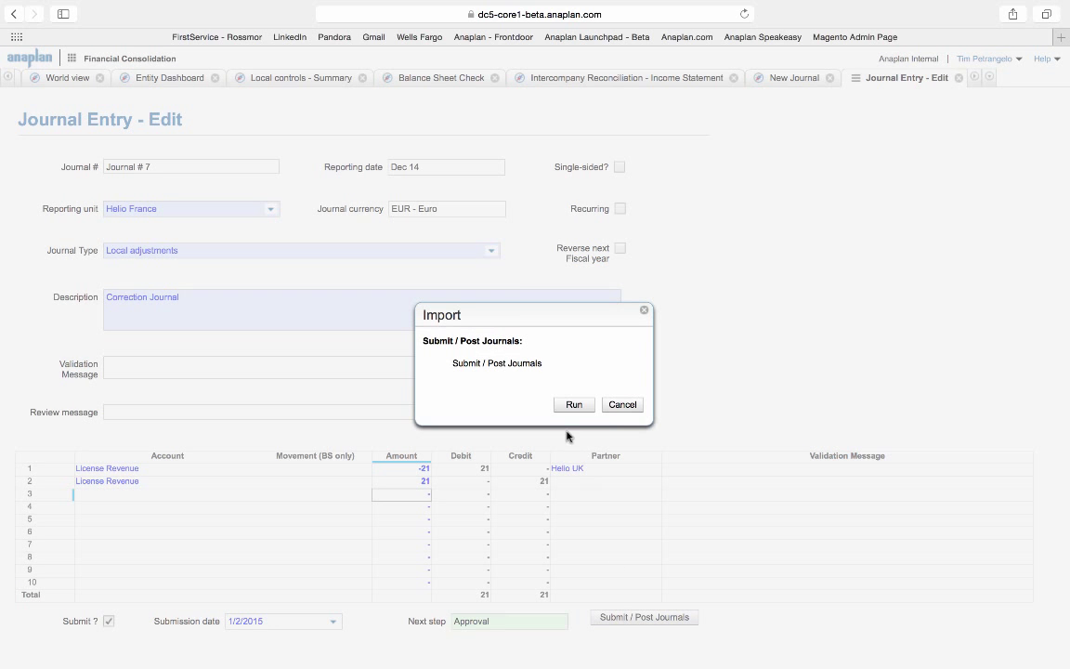
click(573, 406)
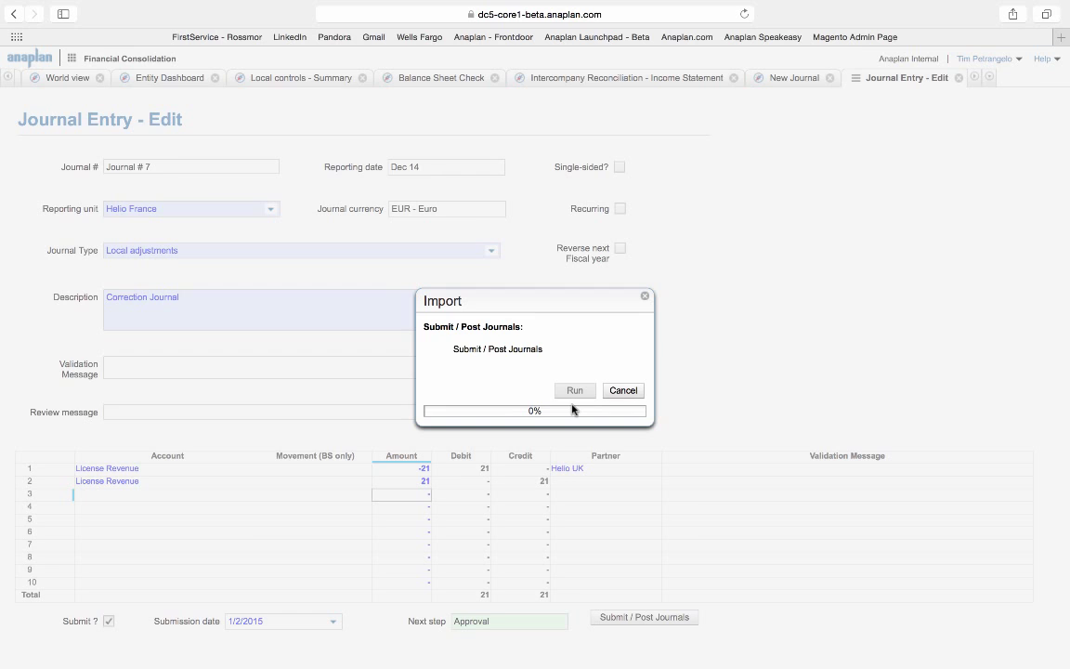
click(1009, 634)
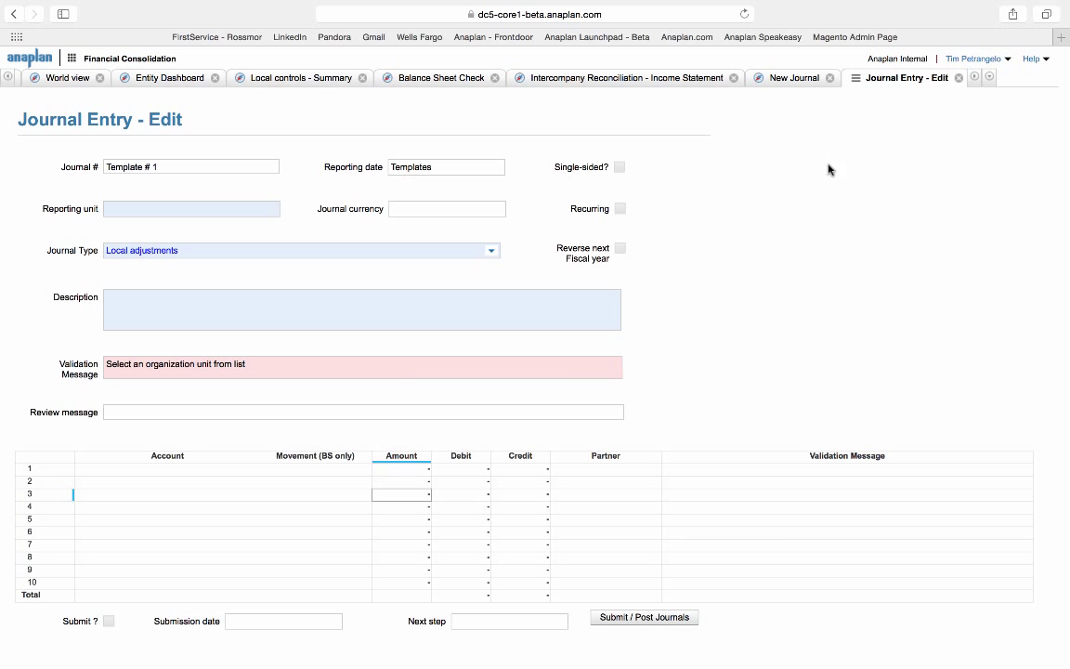
Step: Check Helio France's revenue difference with Helio UK in the income statement reconciliation, and its status on the Entity Dashboard
click(604, 78)
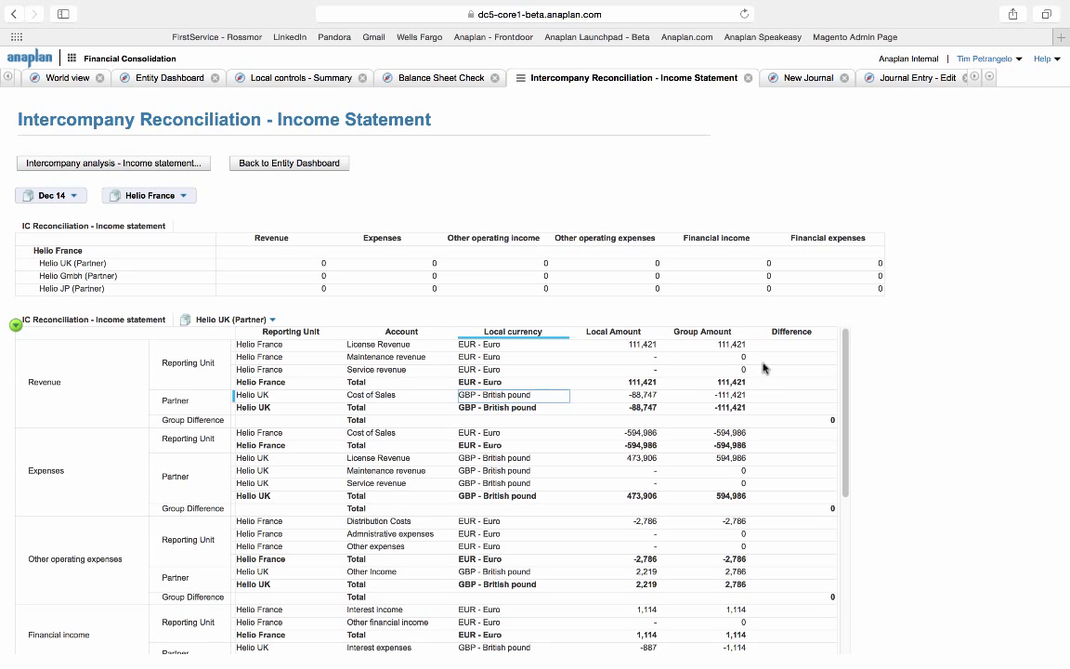
click(288, 164)
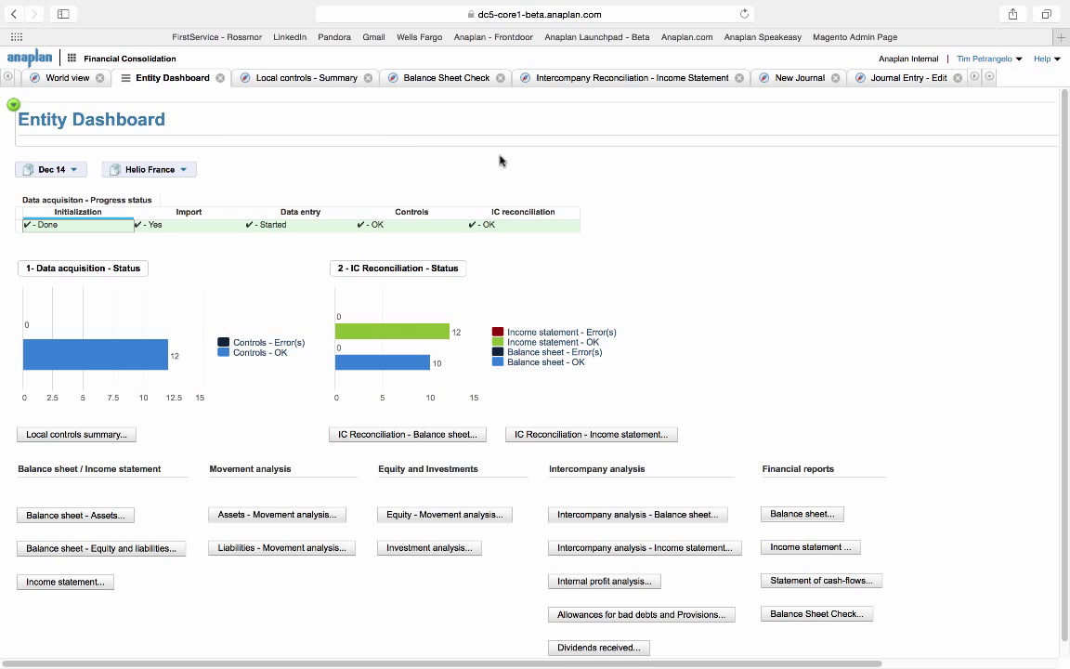
Step: Set Helio France's status under Europe in the organization workflow to Complete and confirm the change
click(12, 78)
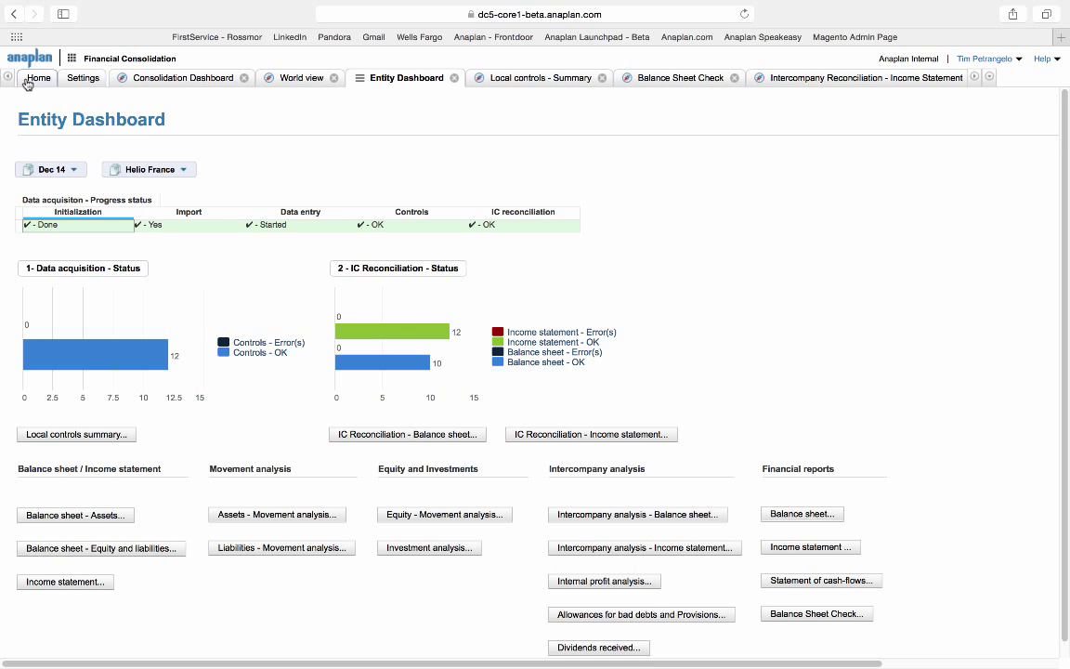
click(29, 79)
mouse_move(746, 206)
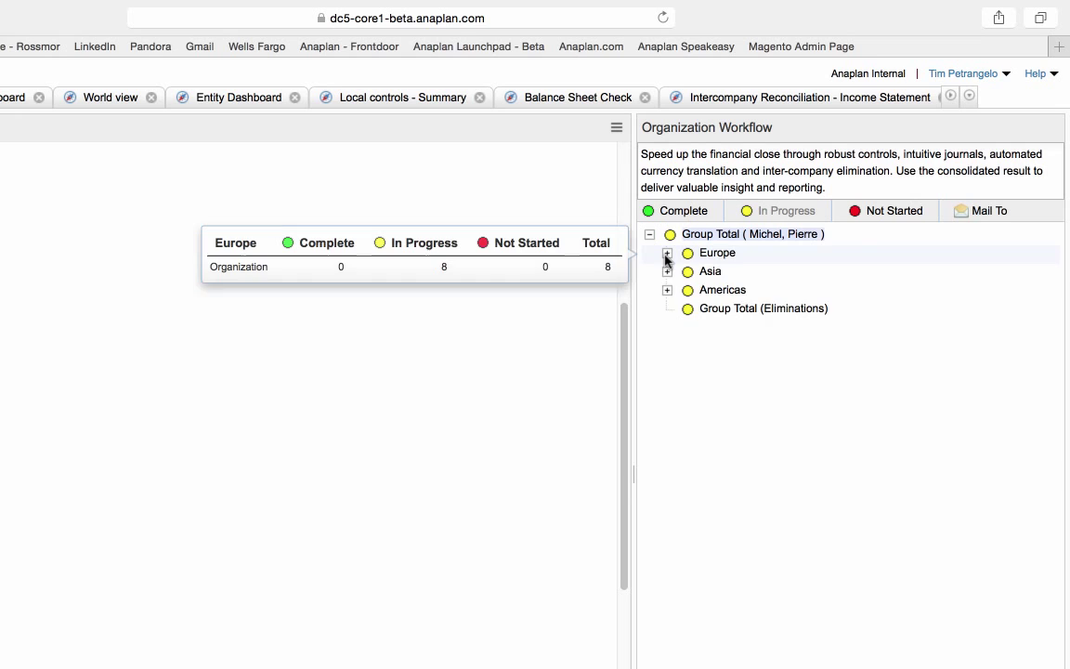
click(667, 254)
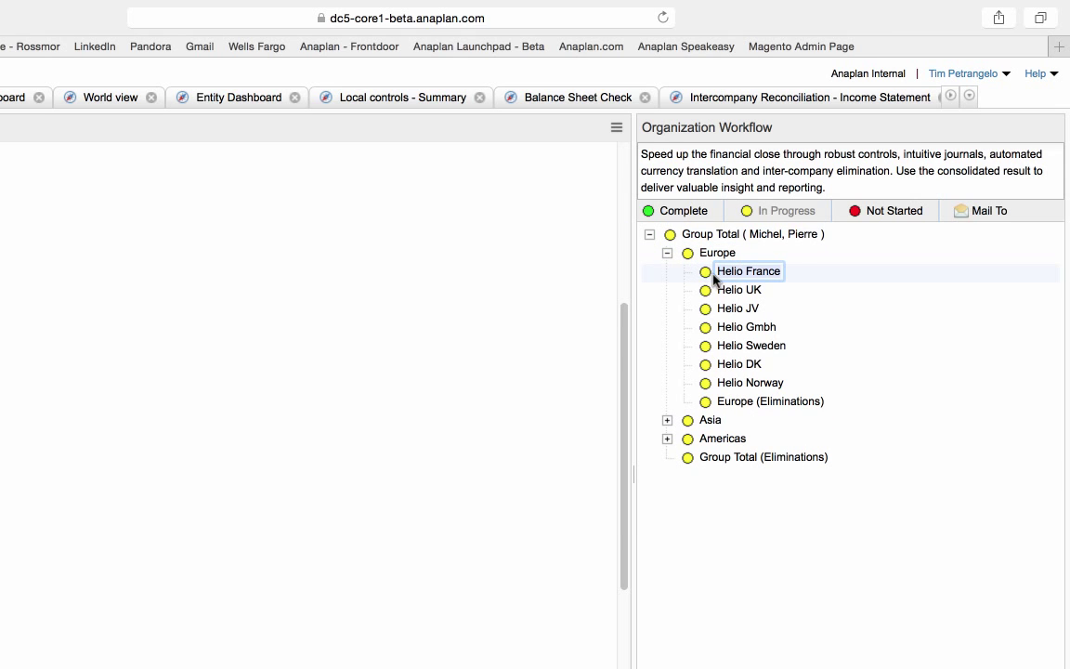
click(681, 213)
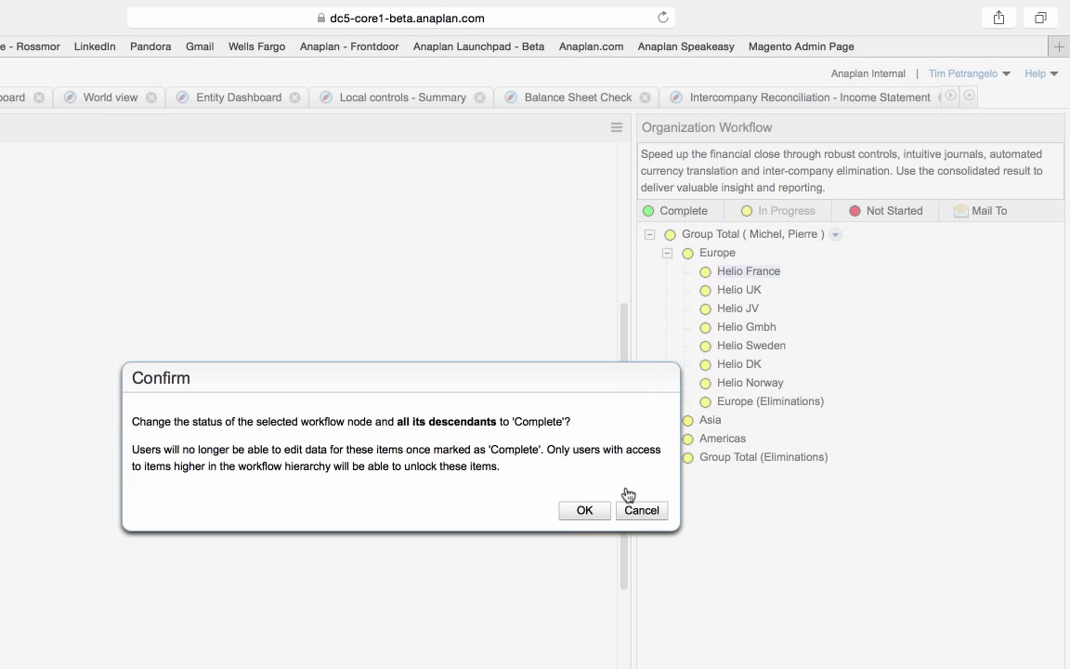
click(592, 515)
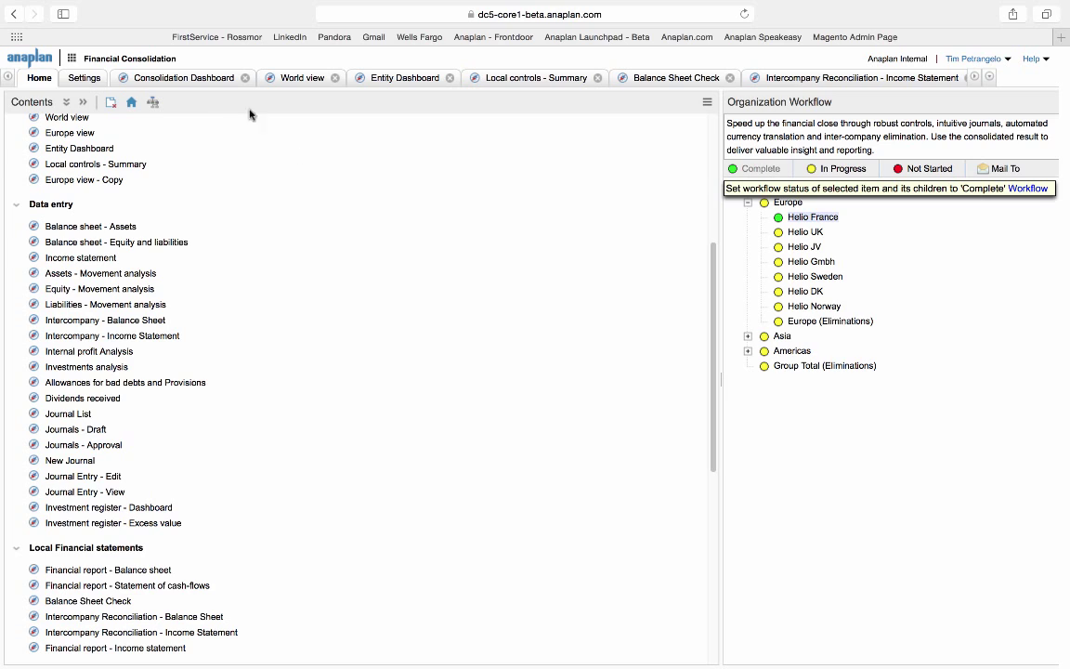
Step: Open the Consolidated Income Statement from the Consolidation Dashboard and show it for Helio UK
click(210, 82)
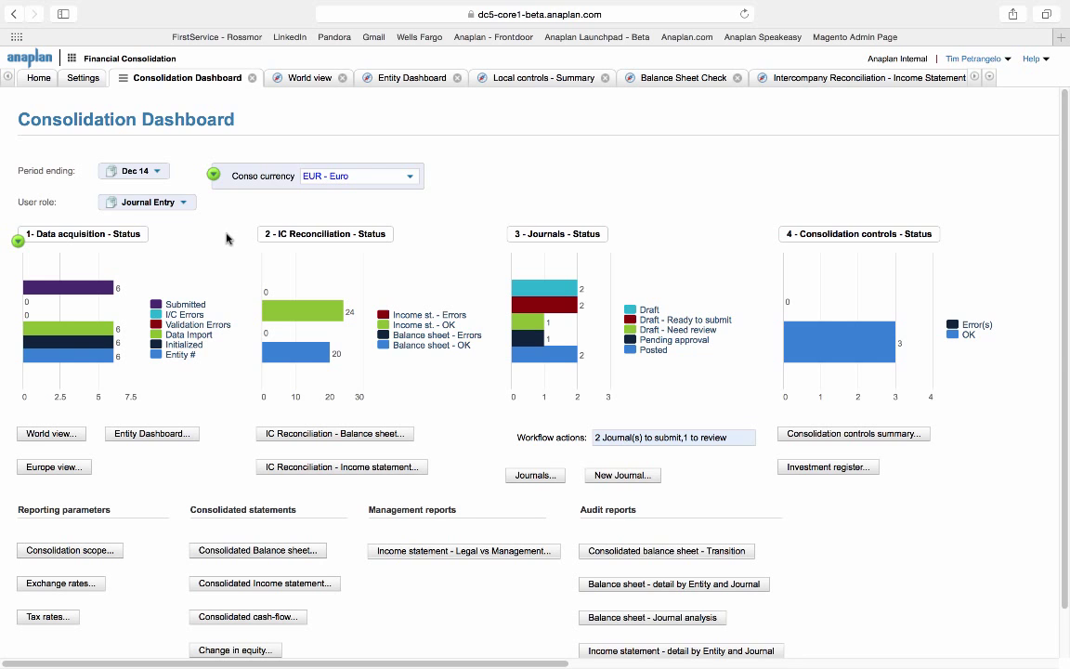
click(234, 585)
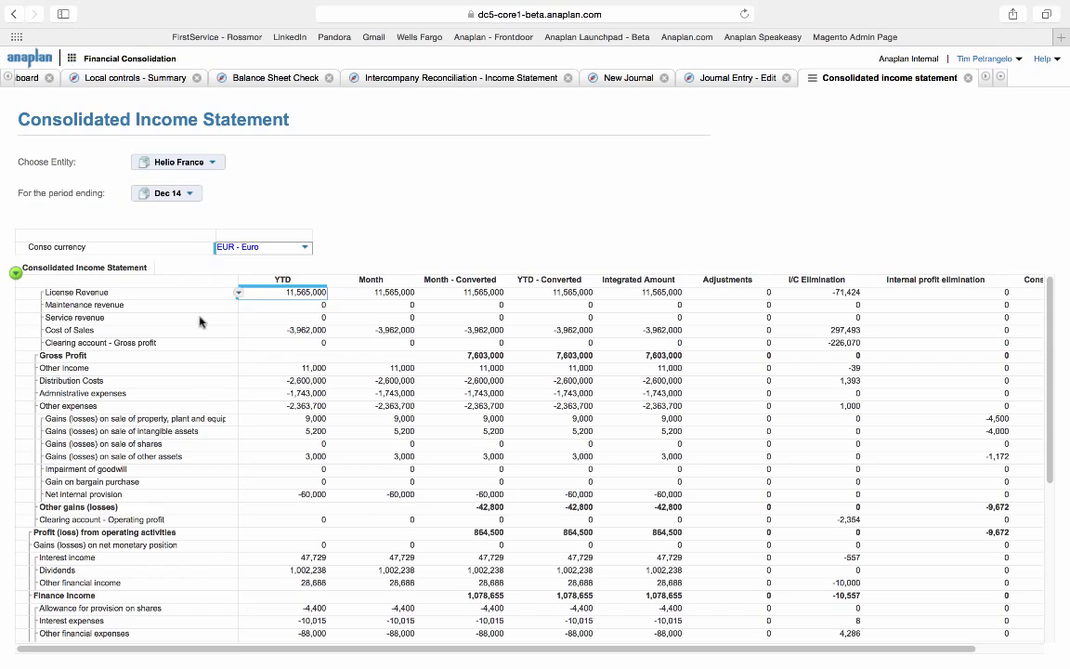
click(210, 164)
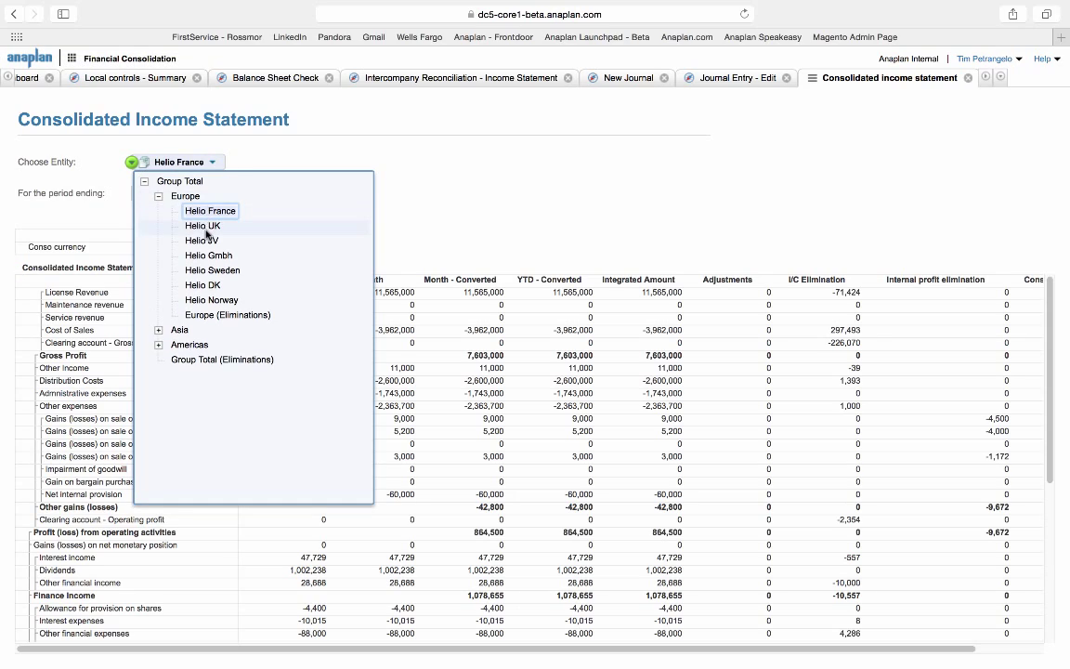
click(208, 228)
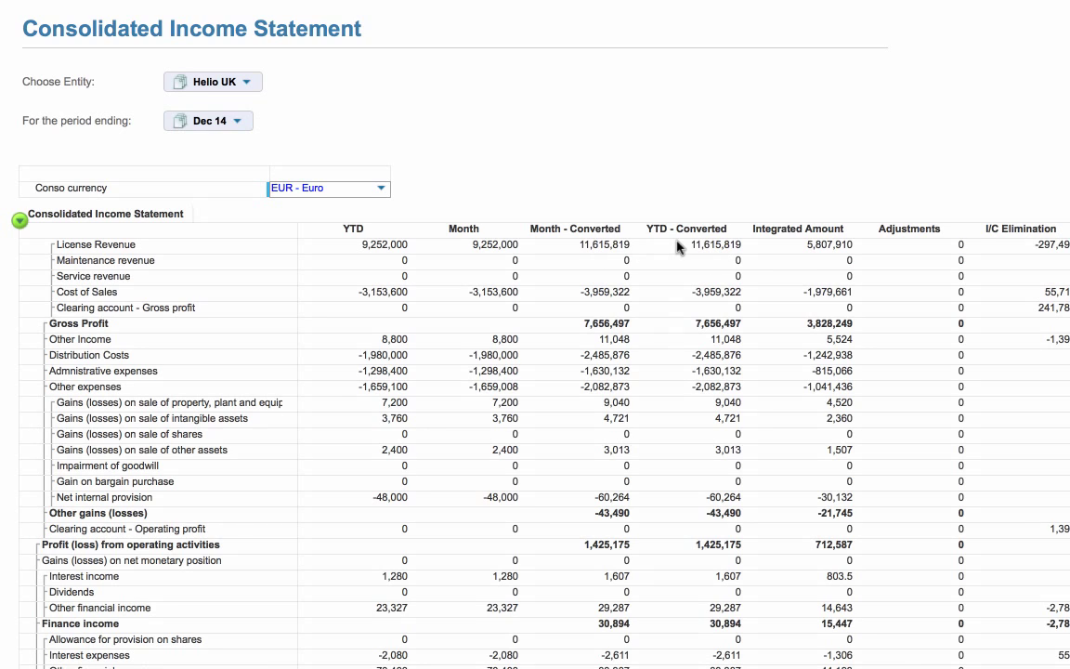
Step: Select License Revenue's Integrated Amount, then detach the Consolidated Income Statement into a floating window widened to show the I/C Elimination column
click(818, 245)
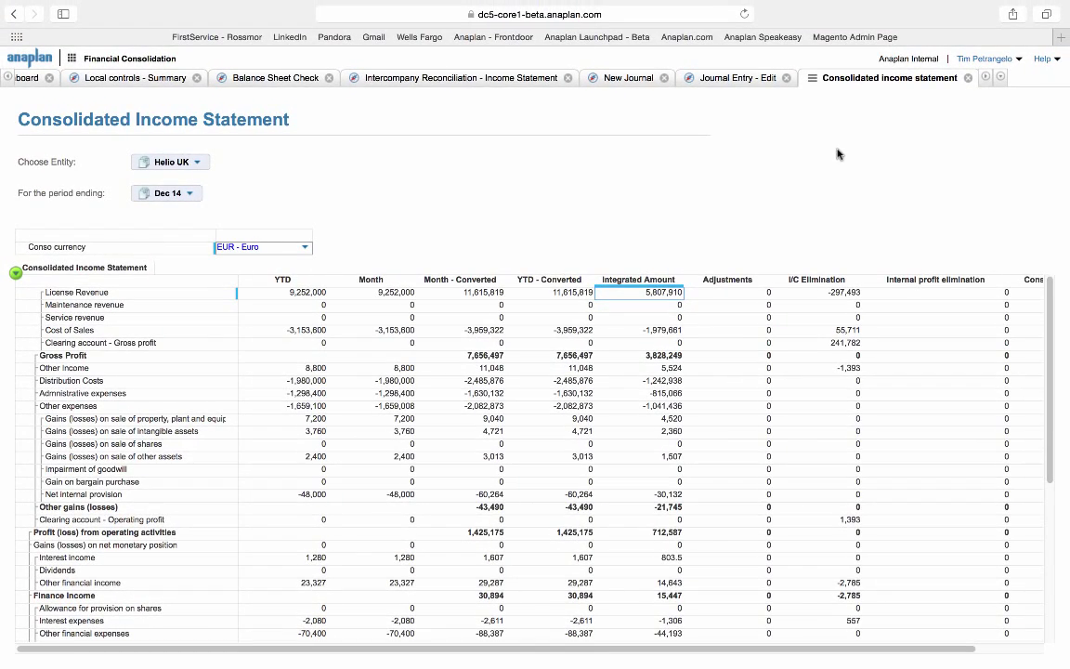
drag(854, 77, 382, 195)
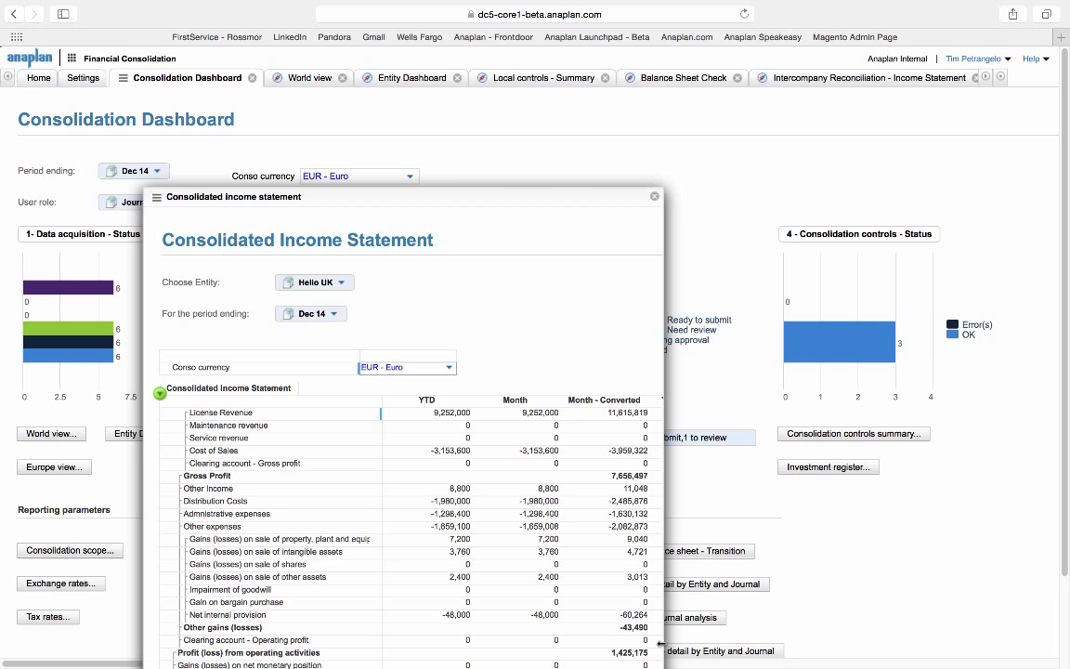
drag(659, 642, 1040, 650)
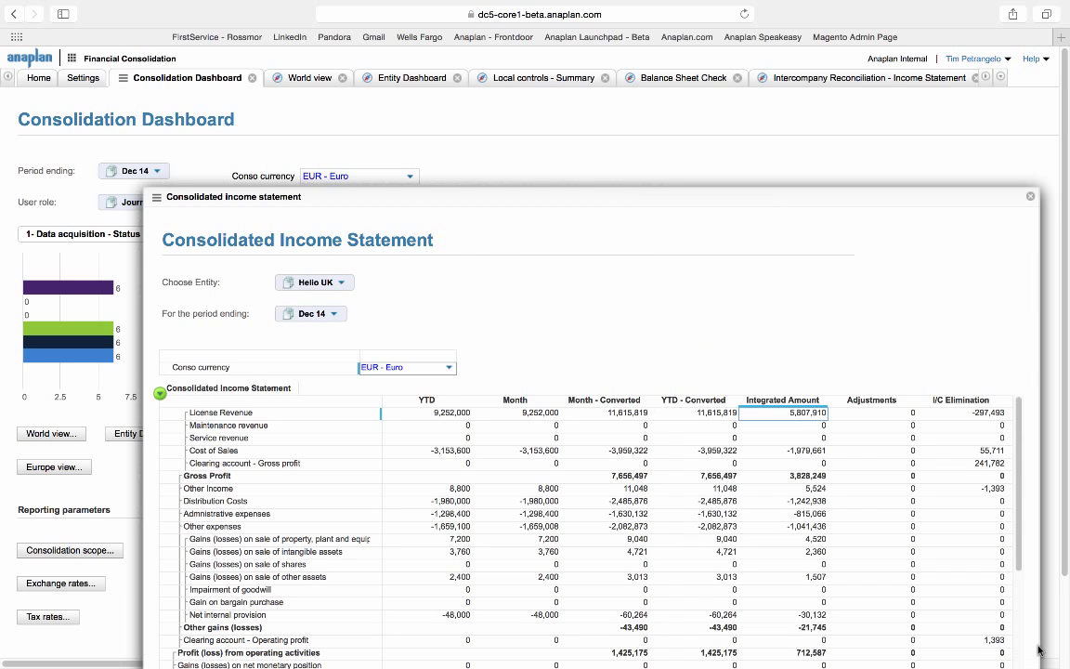
drag(630, 194, 598, 227)
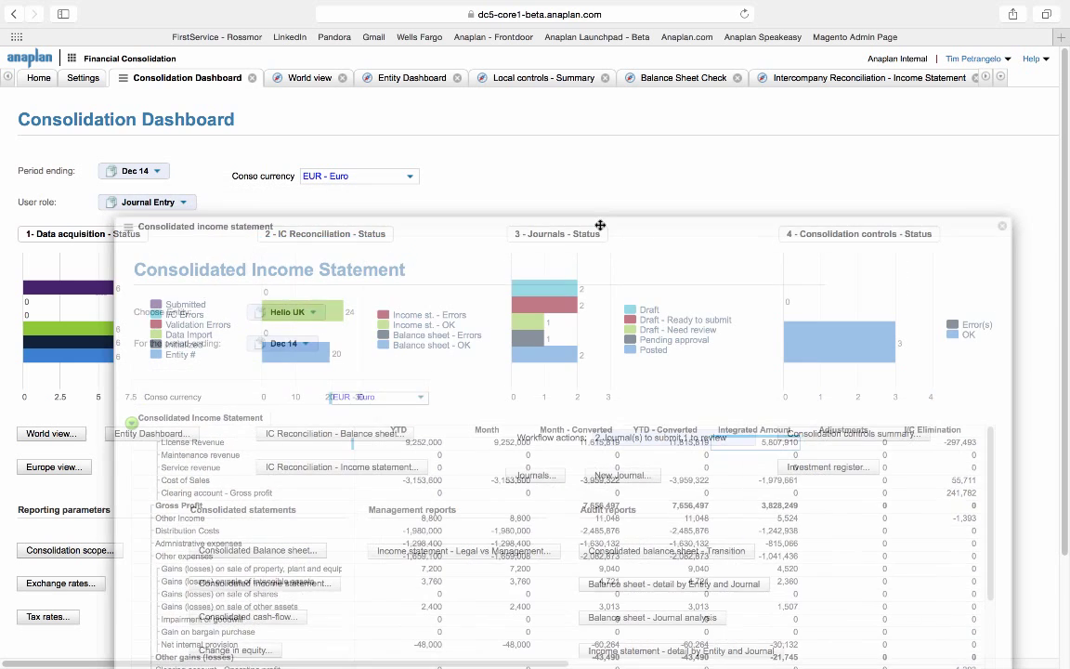
Step: Open the Consolidation Scope, with the floating income statement moved below the Helio UK row and widened to show Internal profit elimination
click(83, 554)
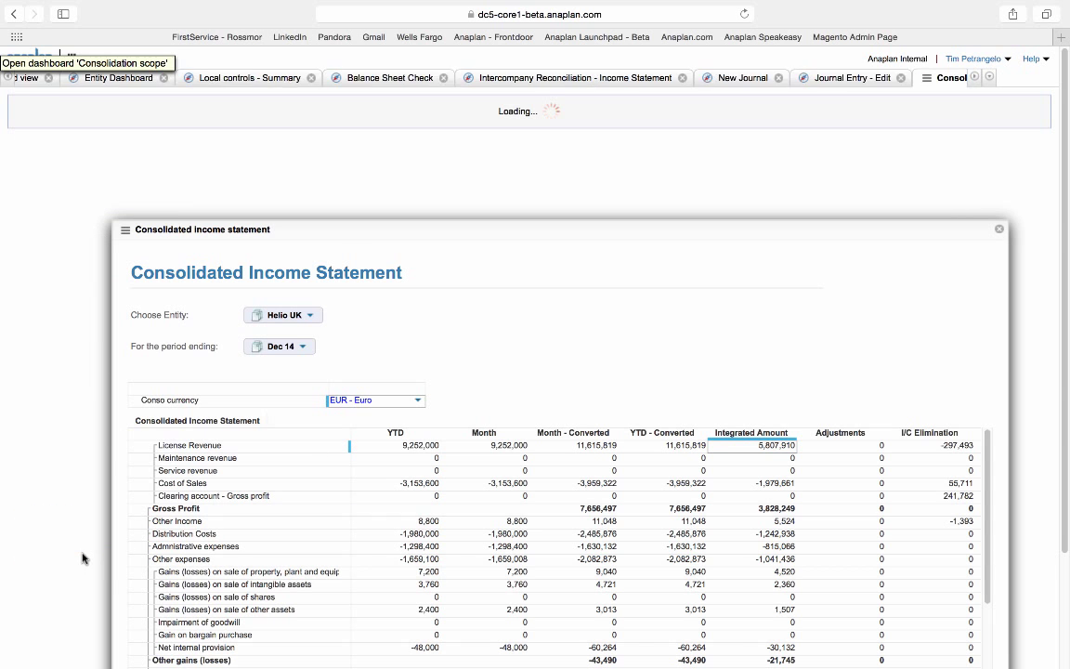
drag(363, 230, 255, 312)
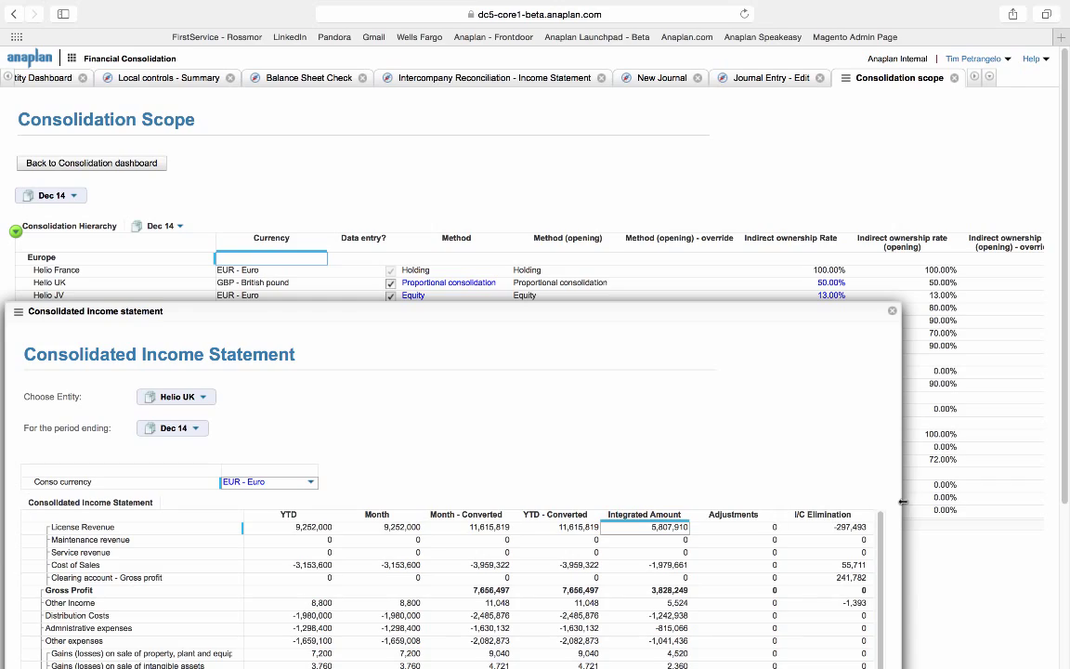
drag(901, 501, 1051, 519)
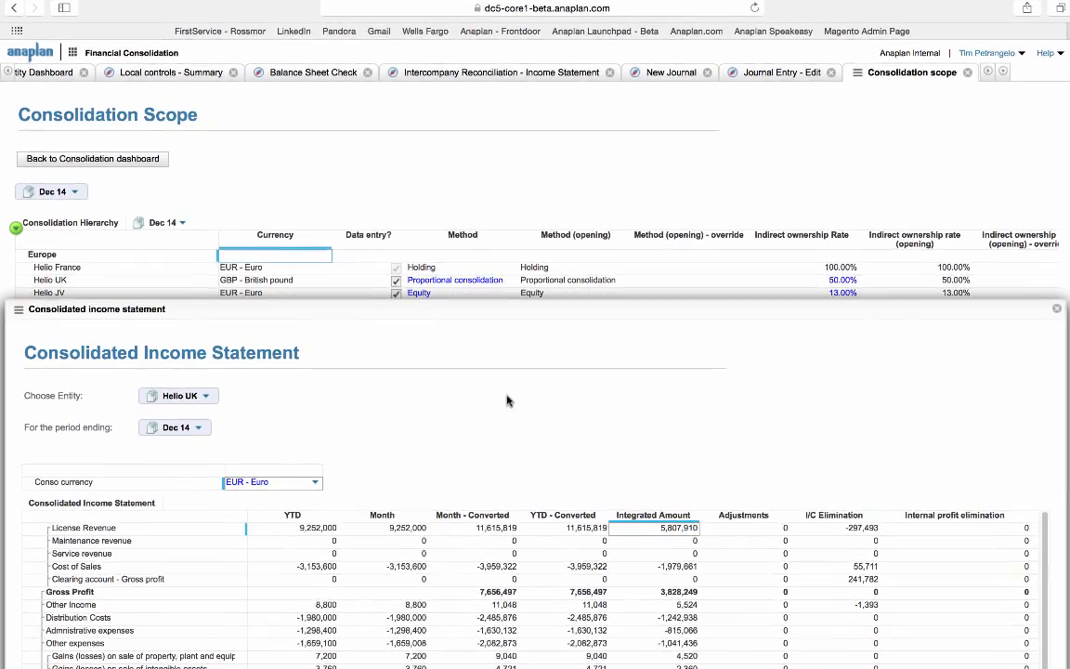
Step: Set Helio UK's consolidation method for Dec 14 to Full consolidation in the Consolidation Hierarchy
click(481, 283)
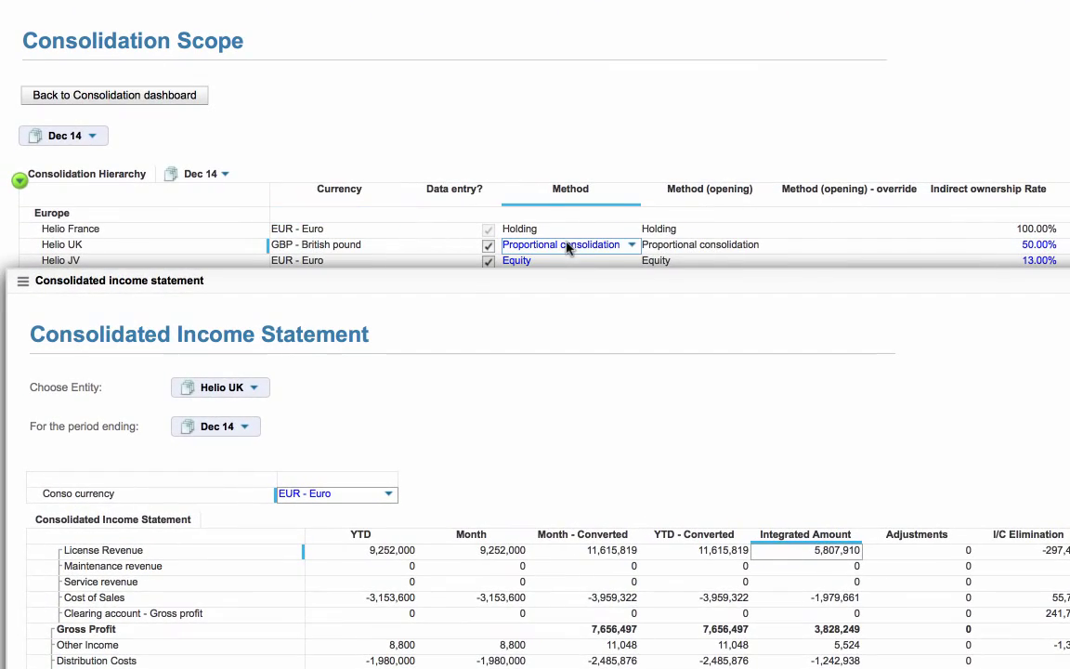
click(632, 247)
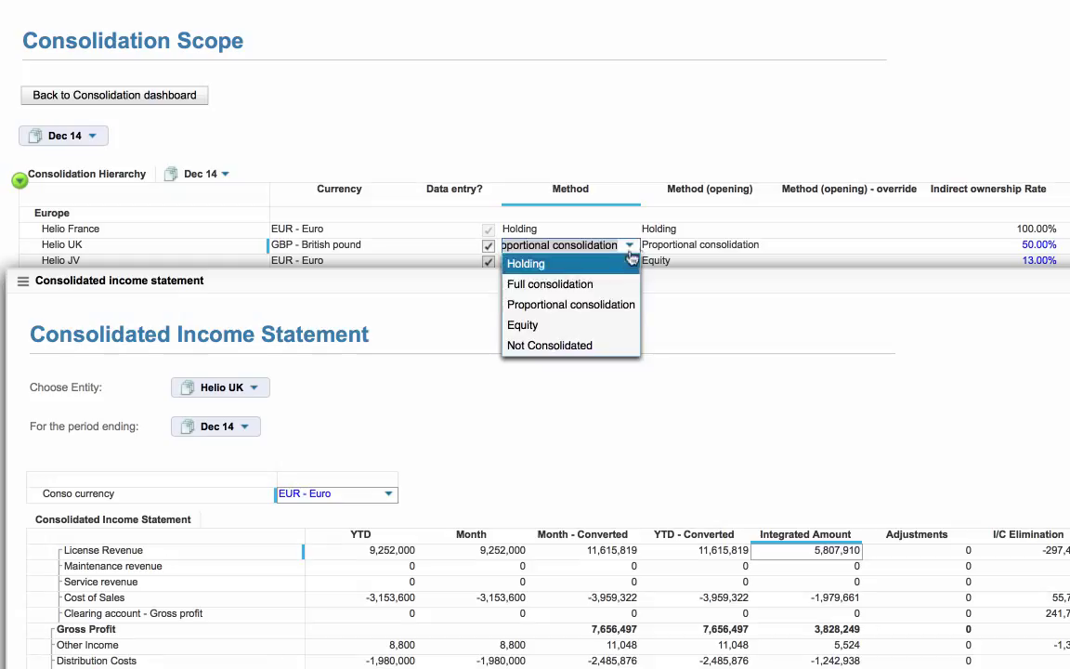
click(601, 291)
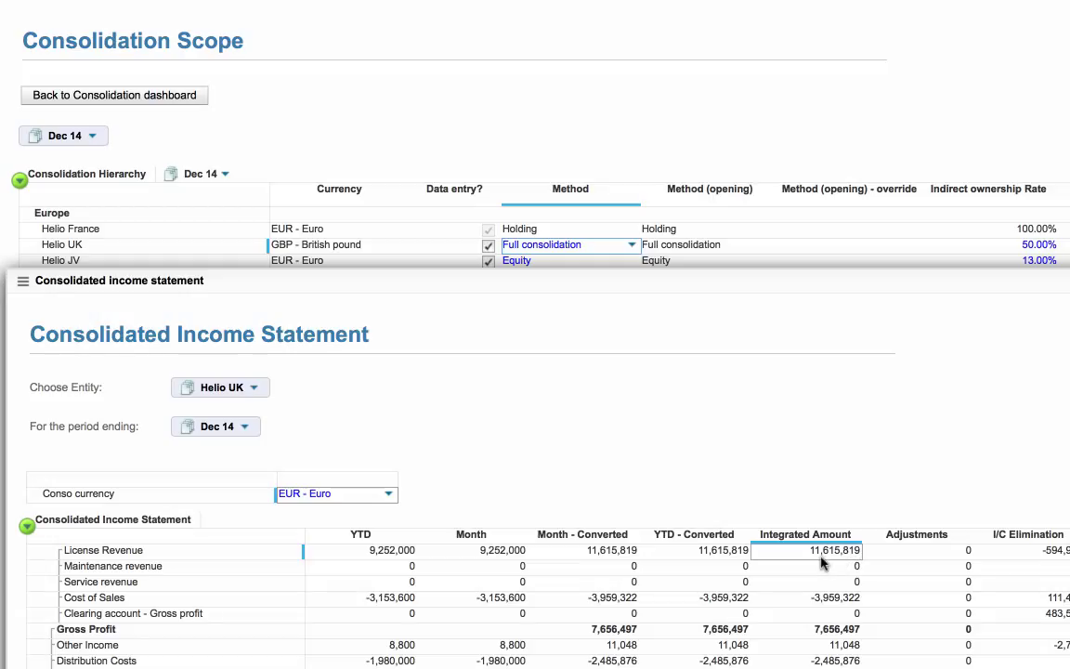
Step: Set Helio UK's consolidation method back to Proportional consolidation and check the License Revenue Integrated Amount in the floating statement
click(630, 247)
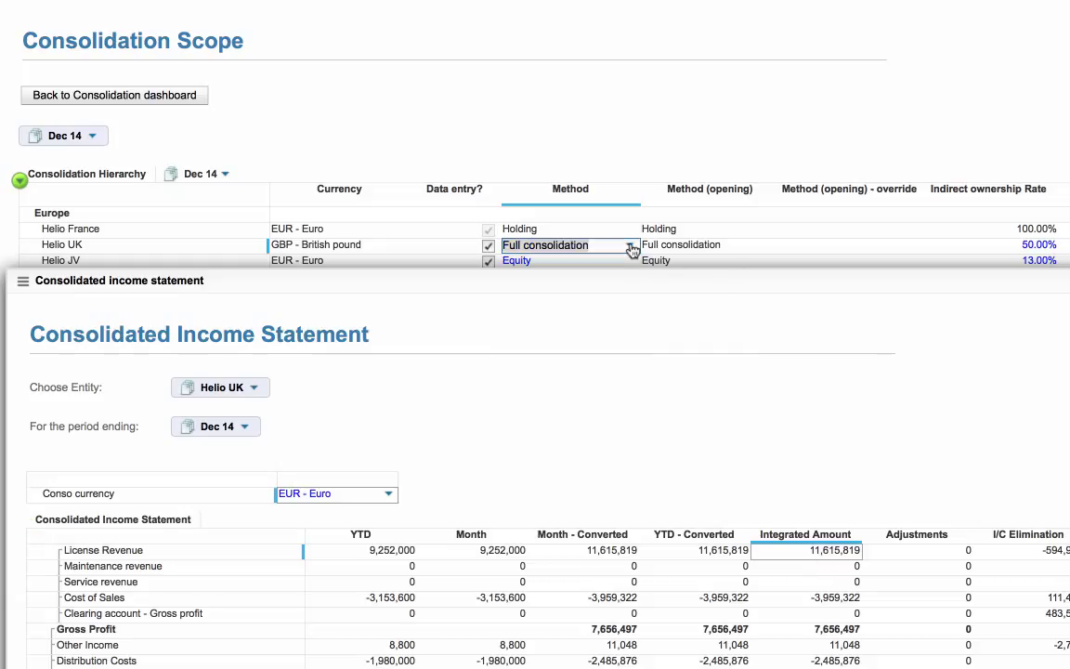
click(630, 249)
click(557, 304)
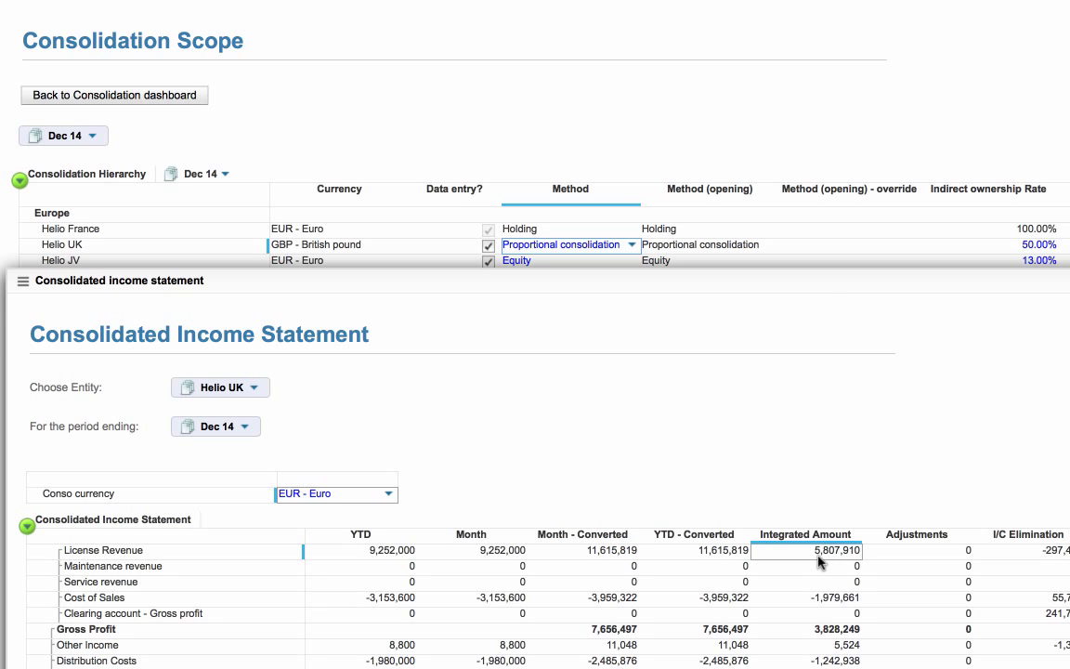
double_click(747, 280)
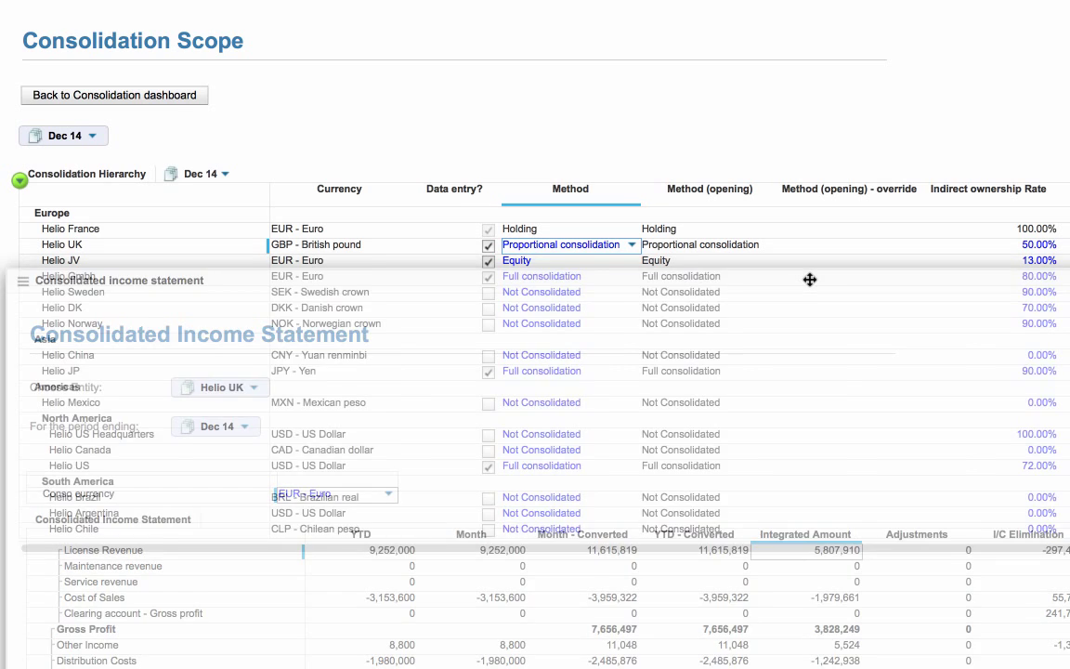